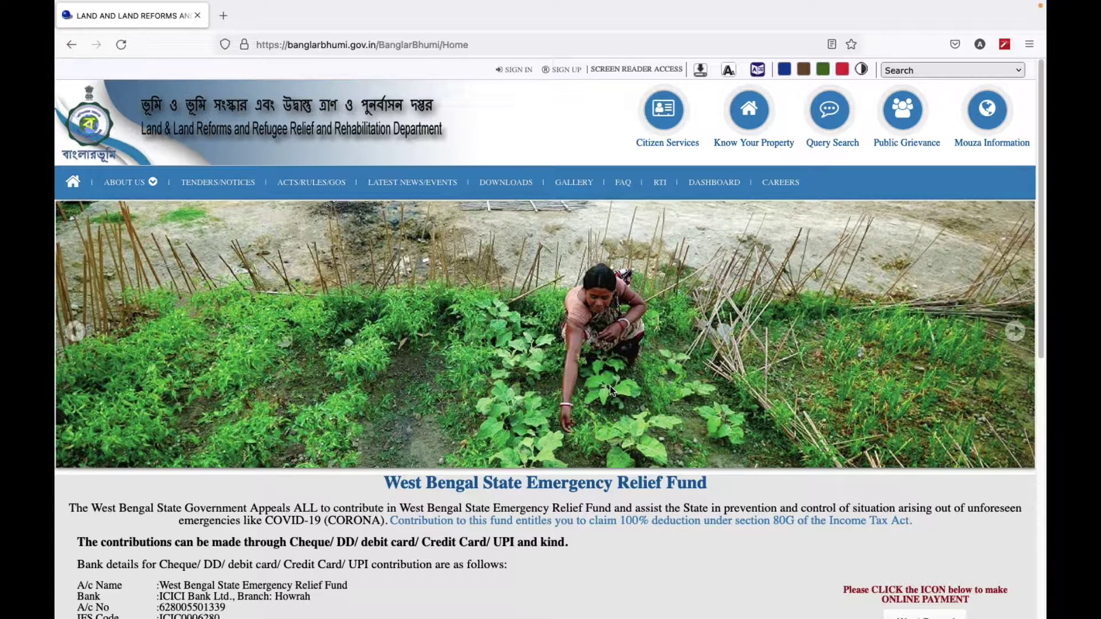
Open the Public Registration Form through the Know Your Property login, view its required fields, and close it
left_click(750, 128)
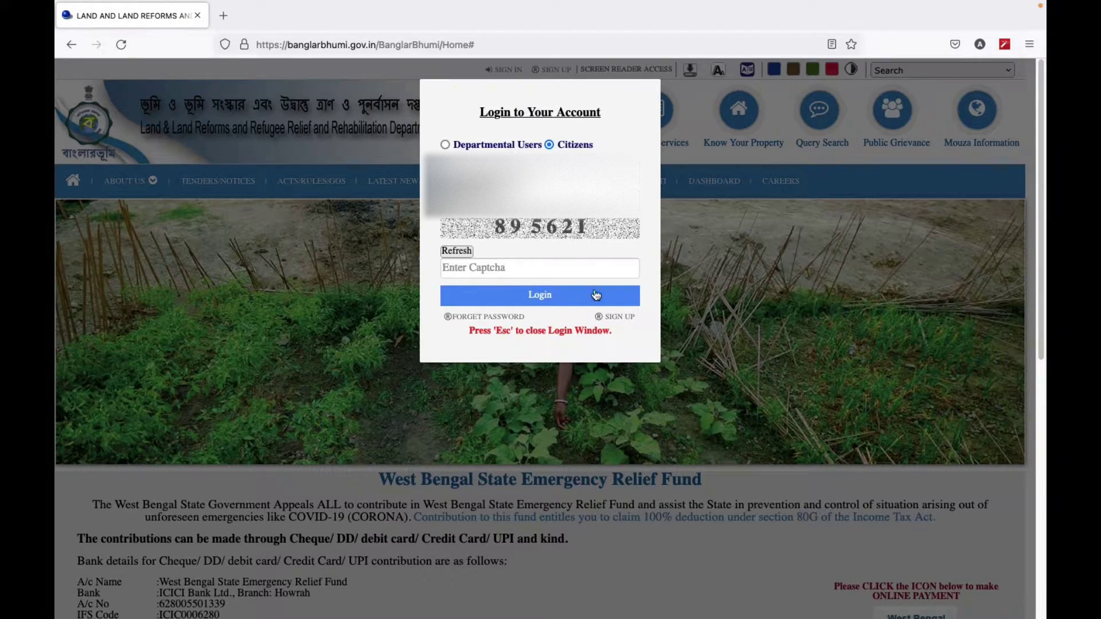
left_click(614, 319)
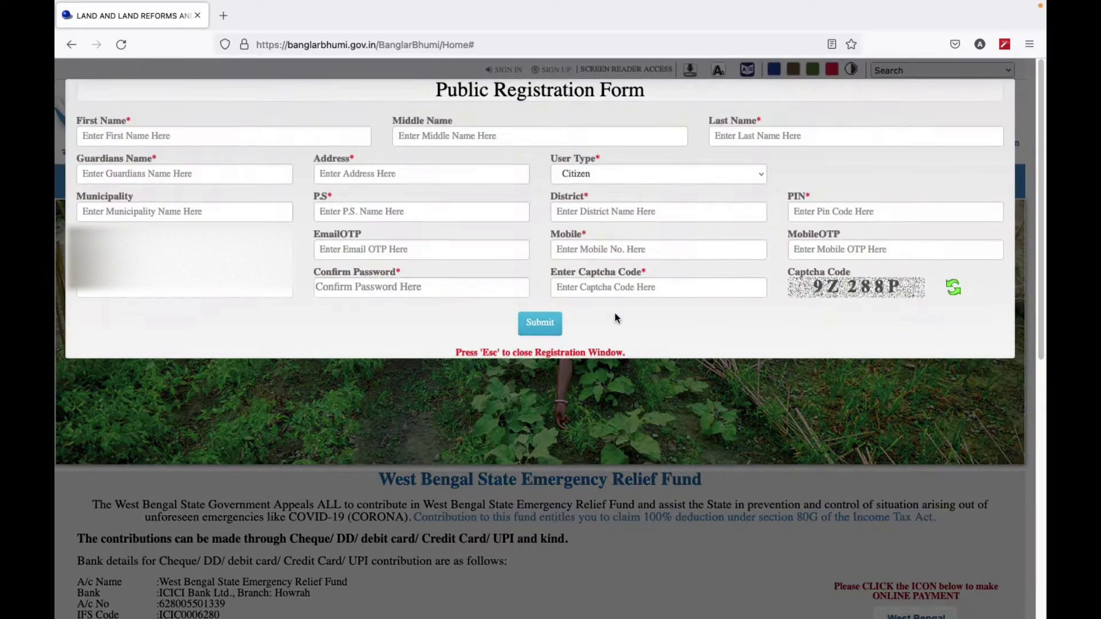
left_click(114, 250)
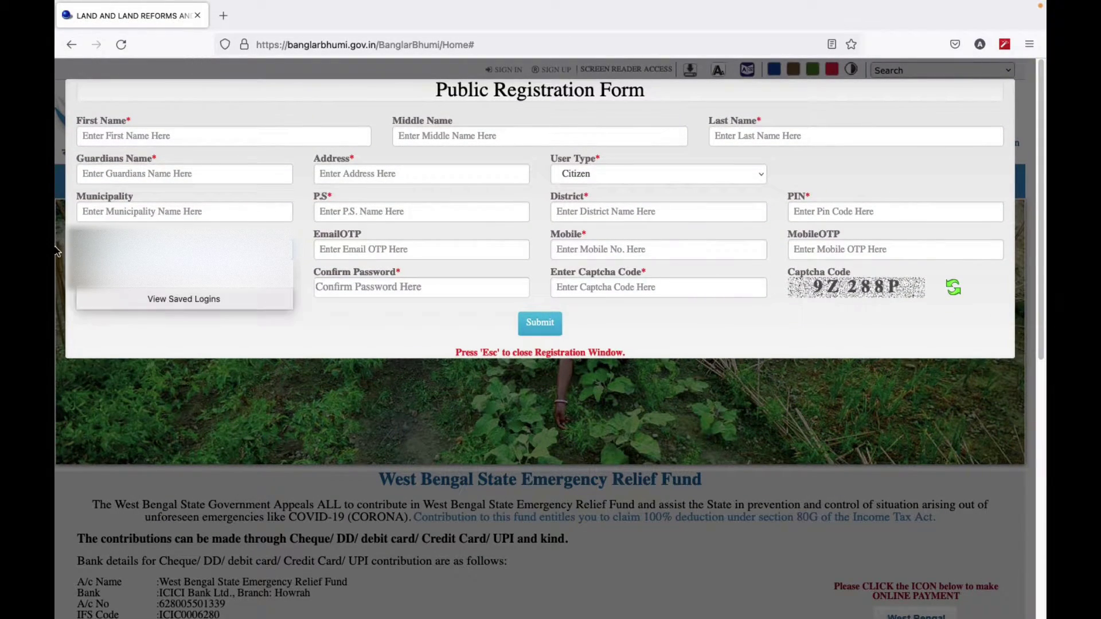
left_click(226, 139)
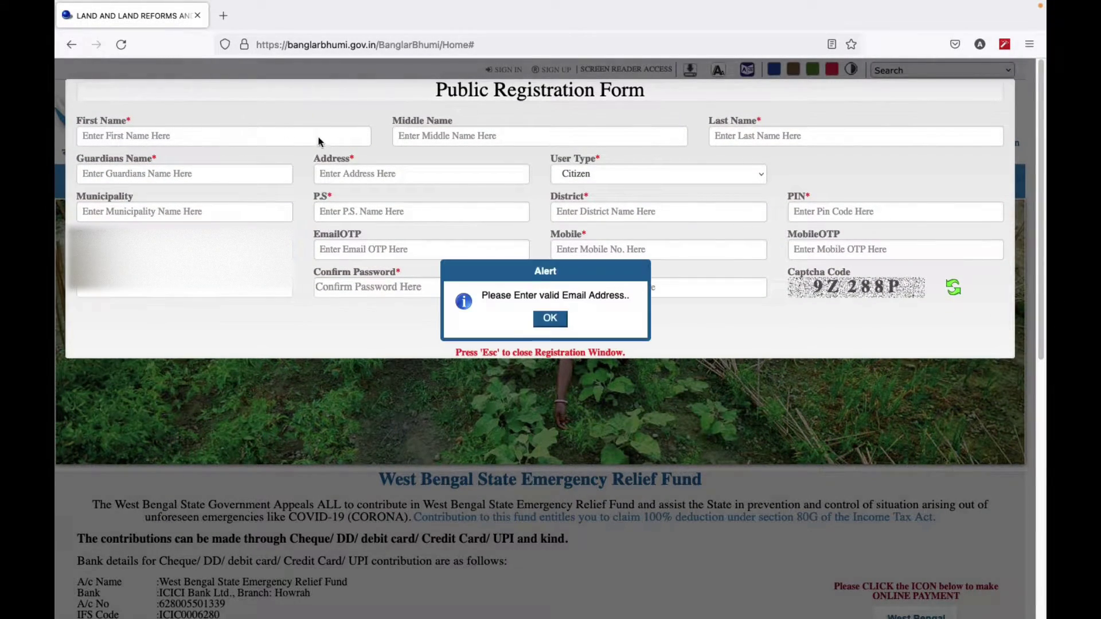
left_click(551, 318)
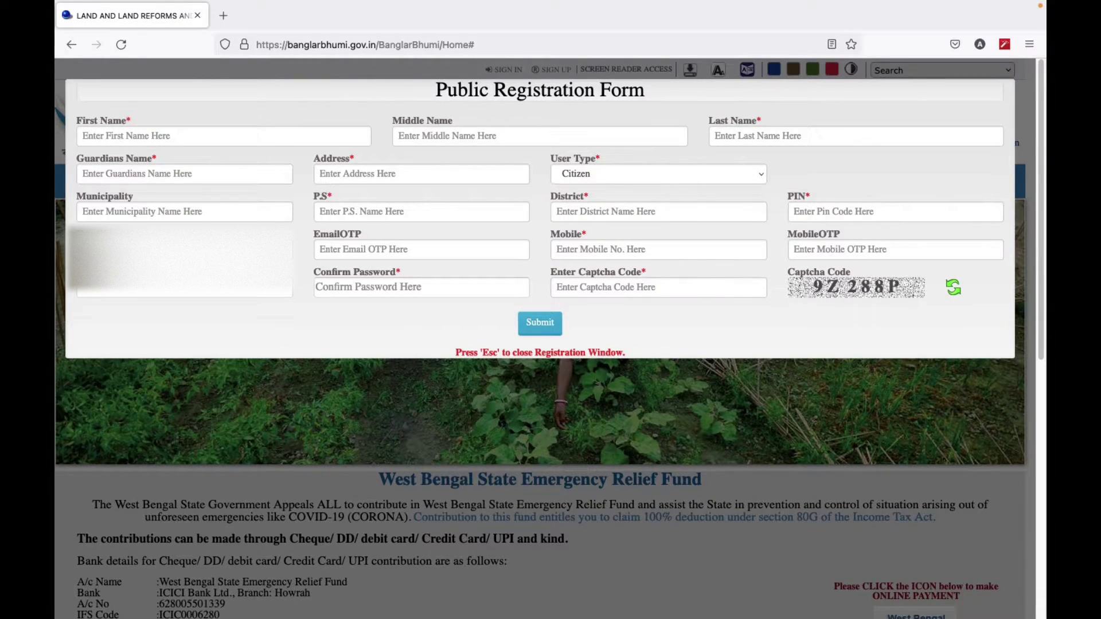
key("Escape")
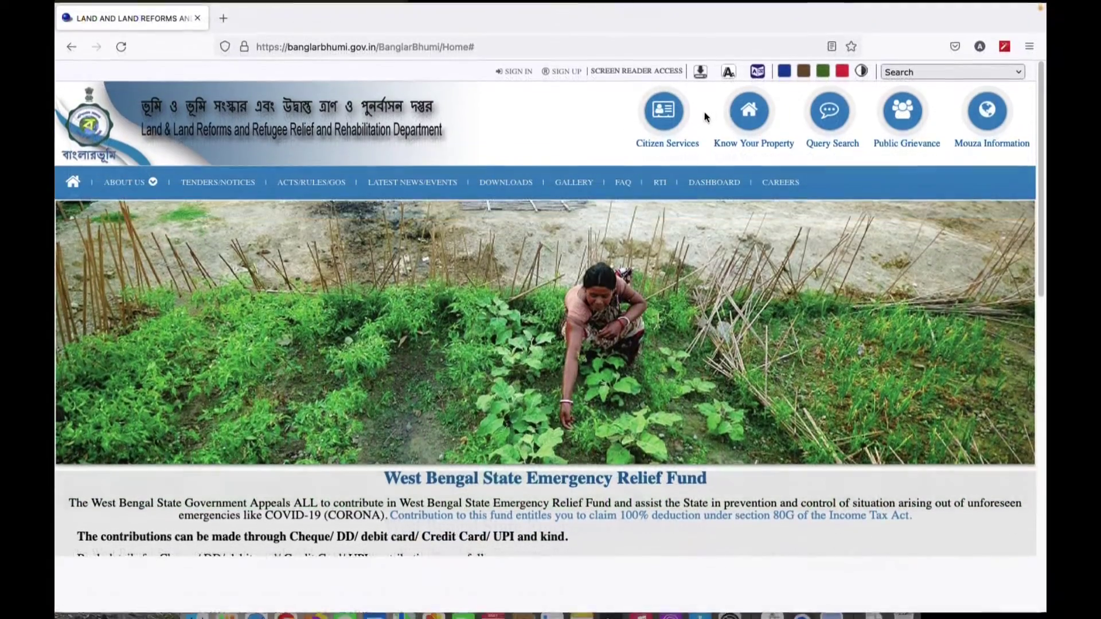
Log in to the citizen account through Know Your Property
left_click(749, 118)
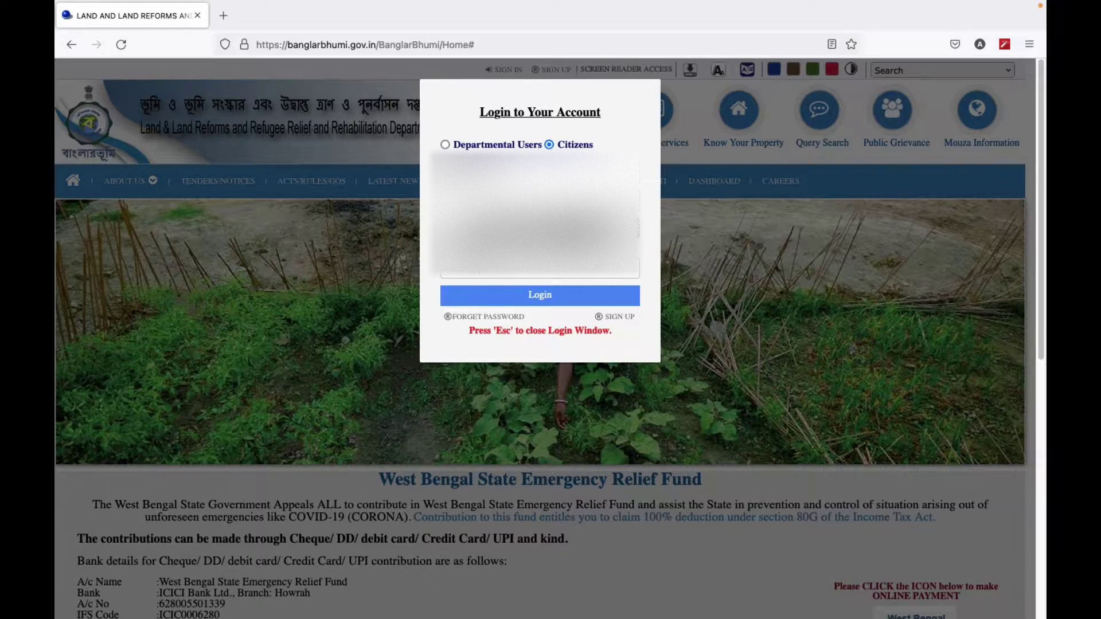
left_click(540, 295)
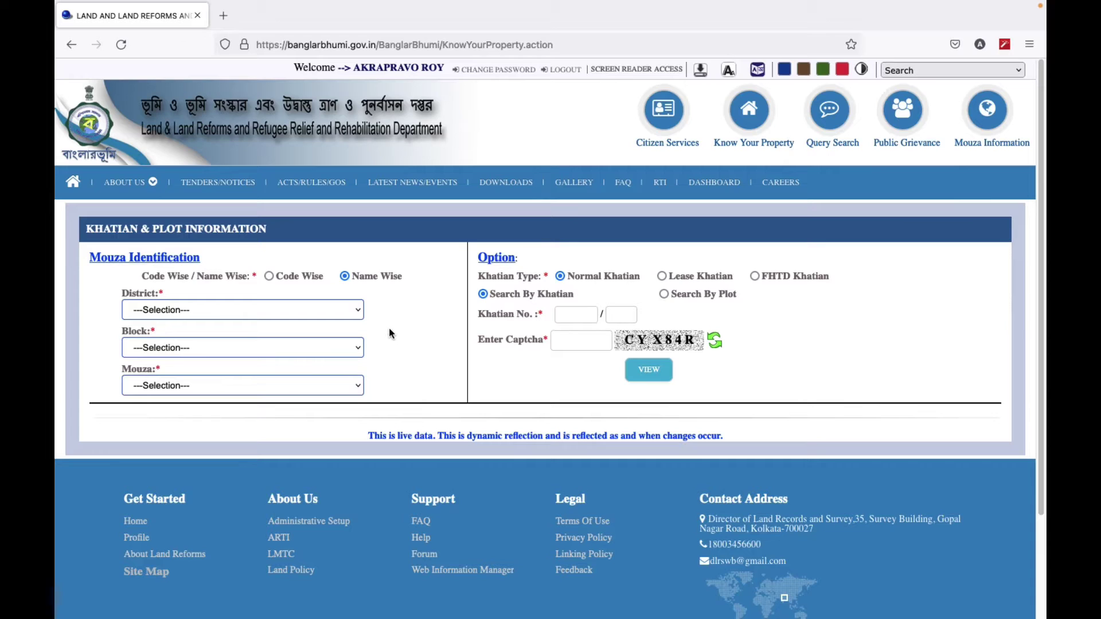
Identify the mouza by choosing district MALDA, block RATUA-I and mouza Baikanthapur
left_click(279, 314)
left_click(197, 501)
left_click(184, 349)
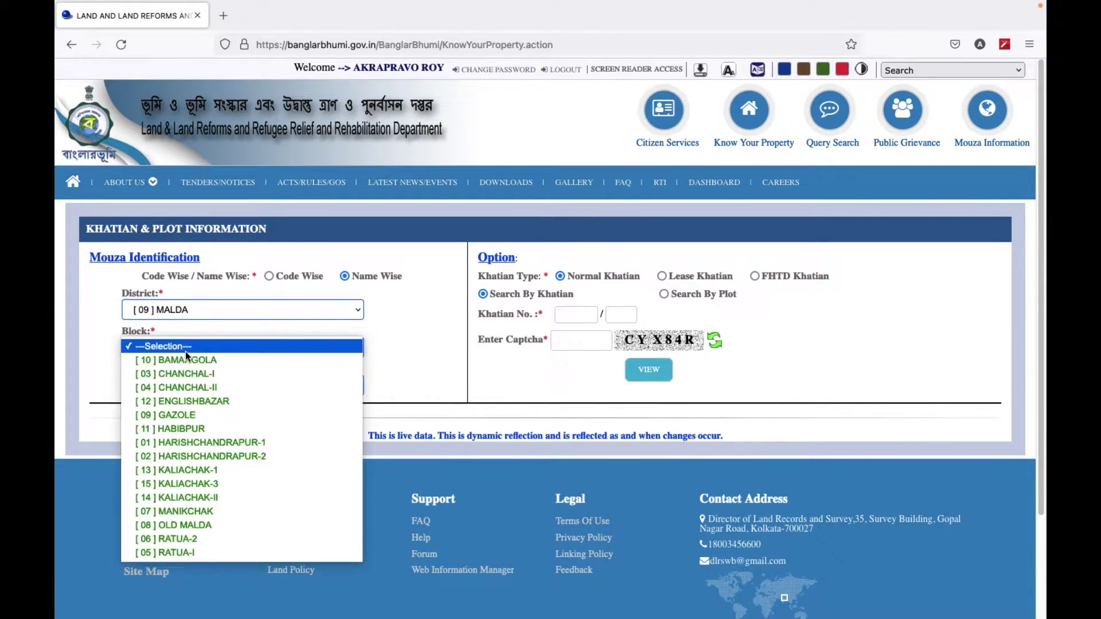
left_click(192, 551)
left_click(207, 392)
left_click(209, 385)
left_click(208, 384)
left_click(209, 384)
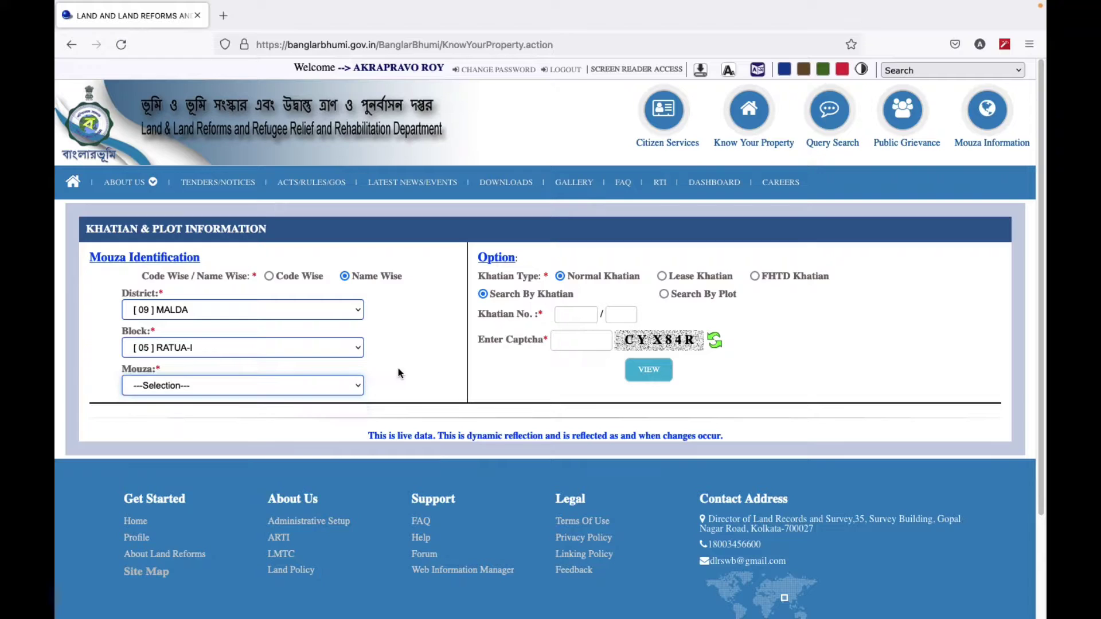
left_click(303, 387)
left_click(427, 357)
left_click(286, 390)
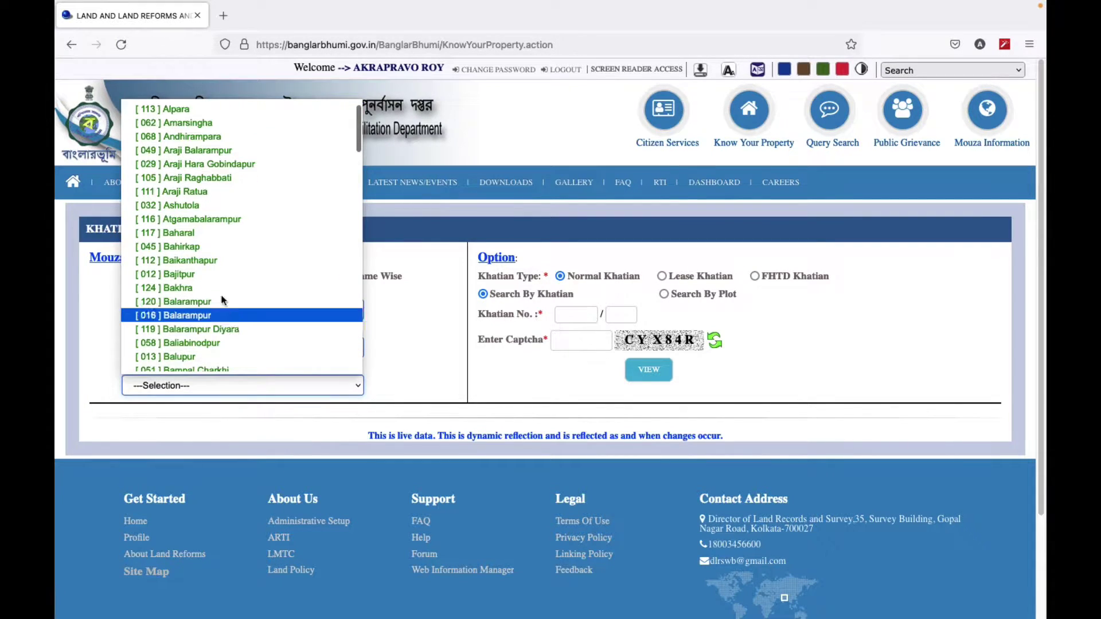
left_click(216, 262)
Search by plot for plot number 100, filling in the captcha, and view the land record
left_click(664, 293)
left_click(576, 314)
type("100")
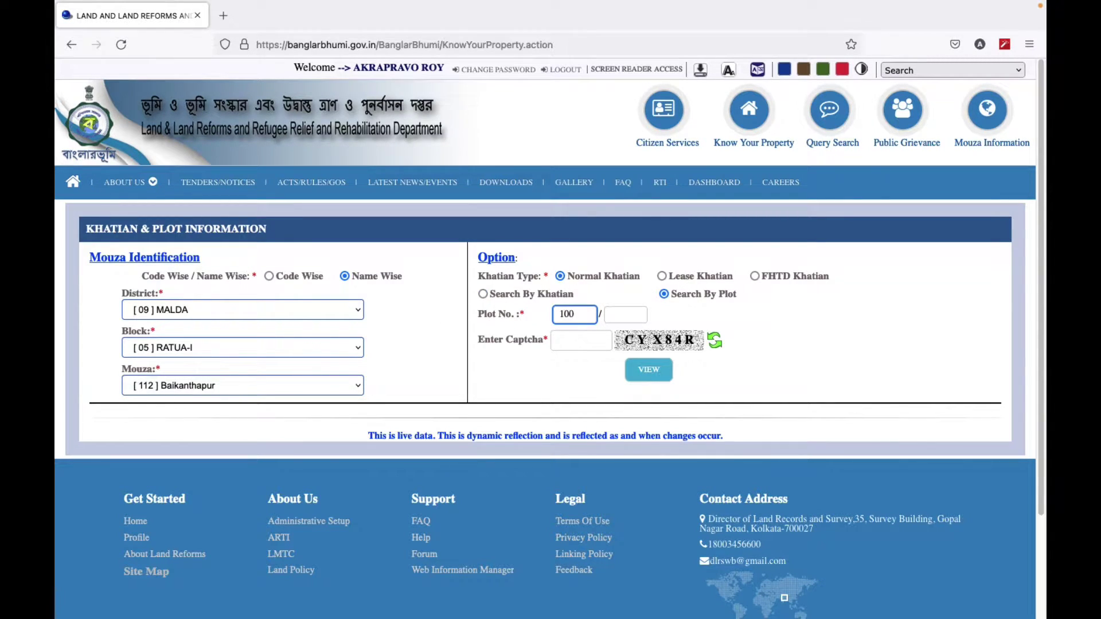
left_click(585, 341)
type("CY")
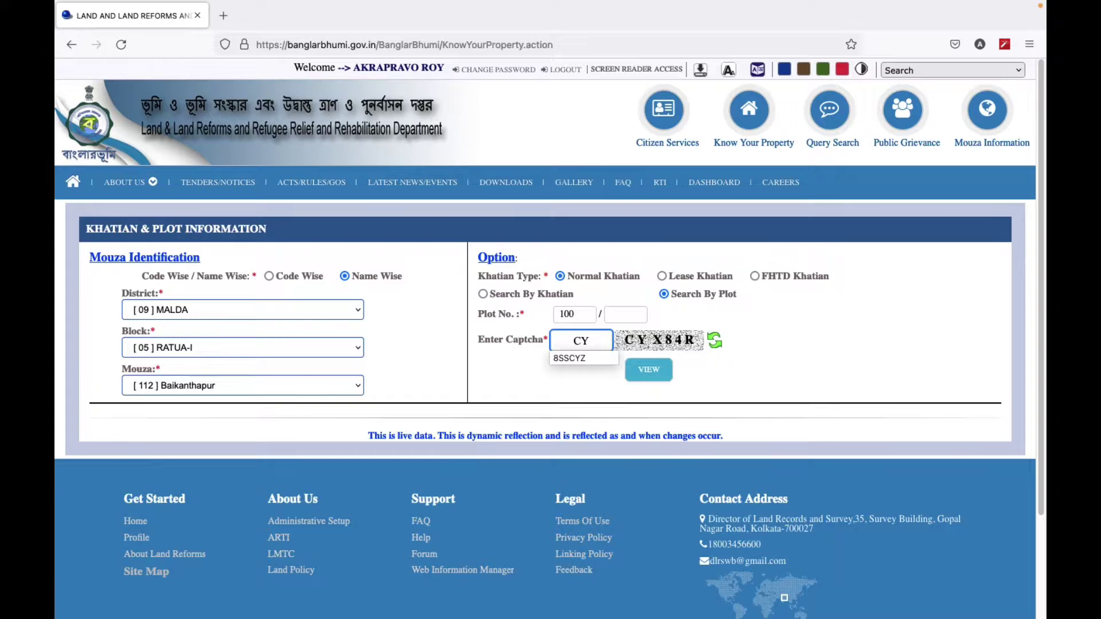
type("X84R")
left_click(632, 370)
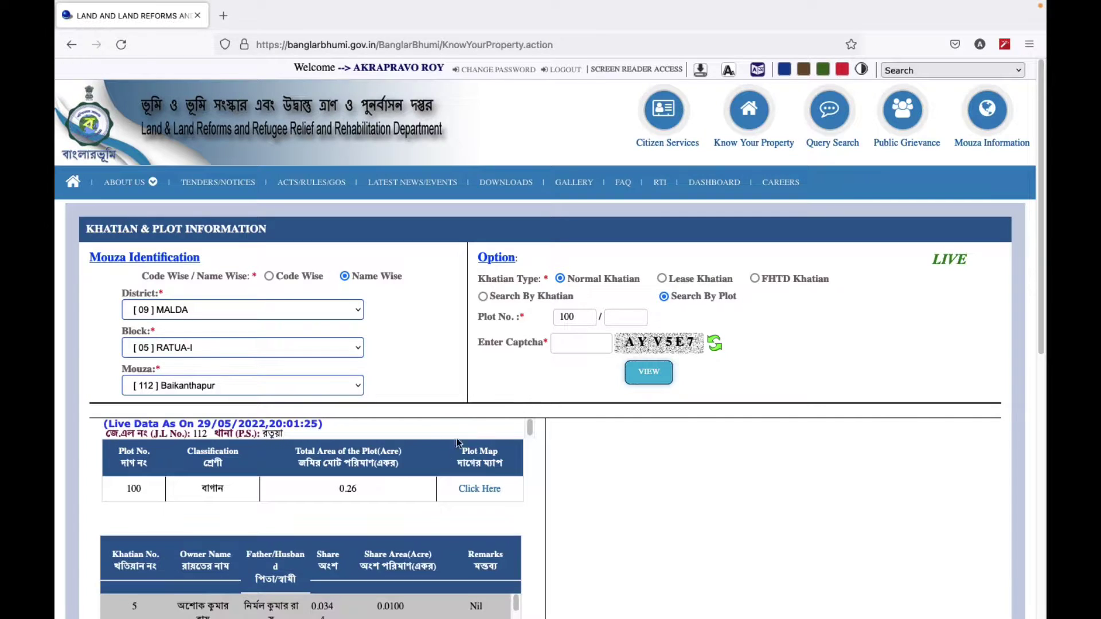
Examine the plot details and the owners' khatian and share list for plot 100
scroll(446, 449, "down", 5)
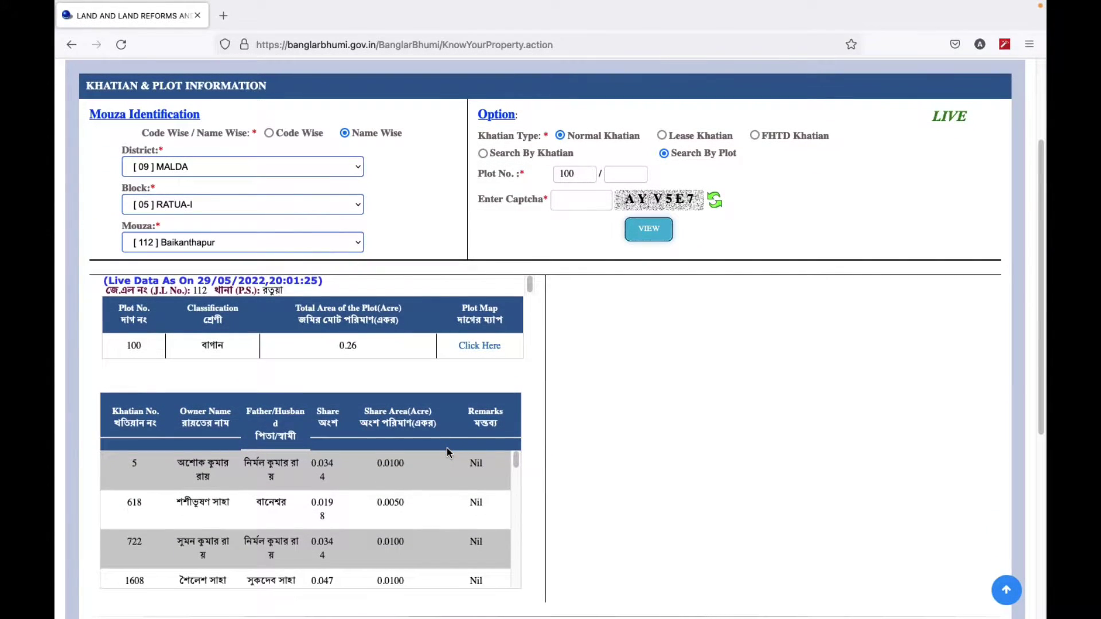
scroll(447, 449, "down", 3)
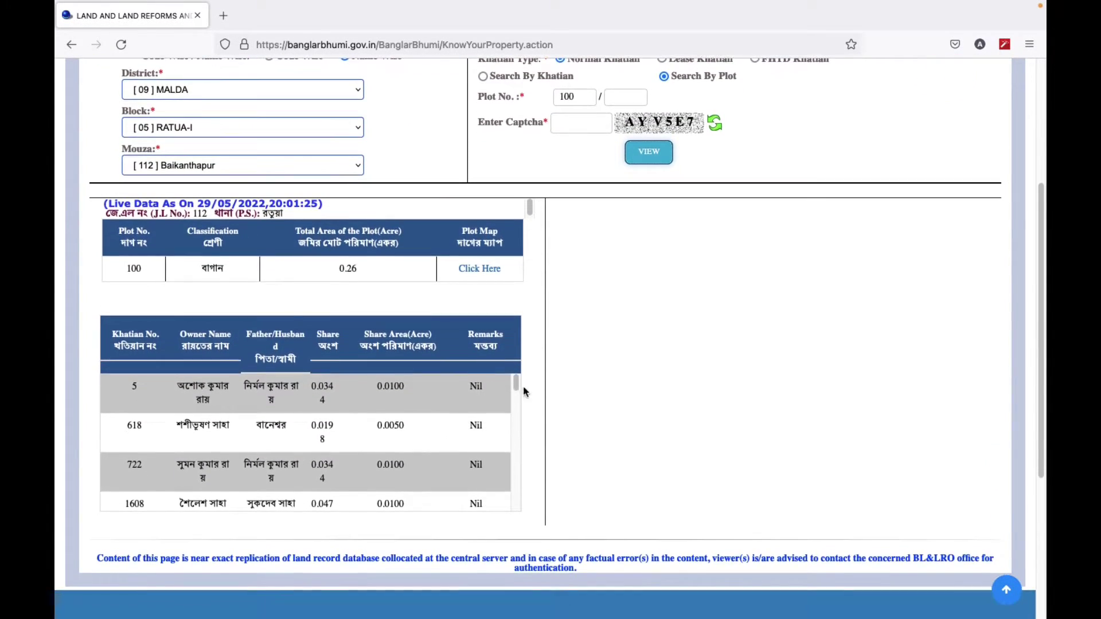
mouse_move(515, 383)
left_mouse_down()
mouse_move(519, 442)
mouse_move(521, 387)
left_mouse_up()
scroll(539, 406, "down", 1)
scroll(539, 407, "up", 2)
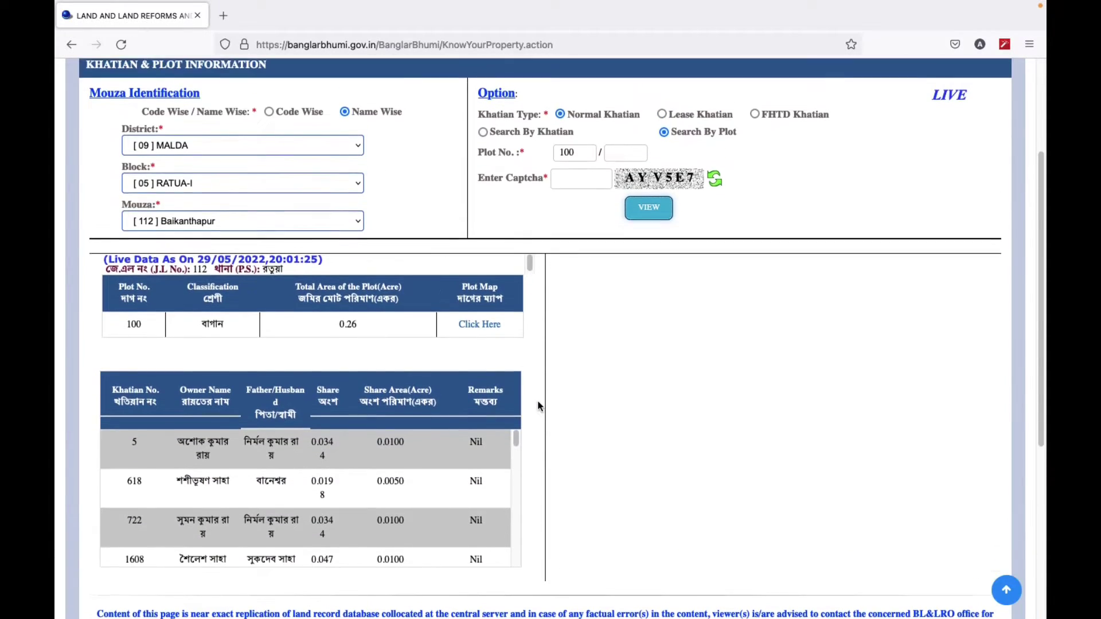
scroll(539, 405, "up", 3)
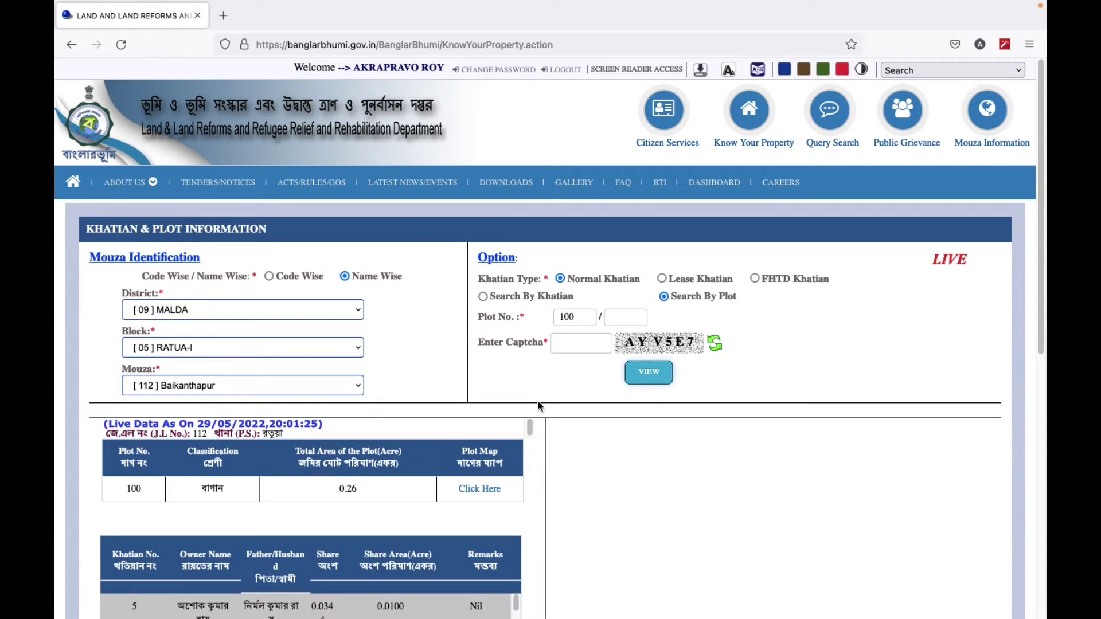
scroll(539, 406, "down", 1)
left_click_drag(104, 358, 436, 516)
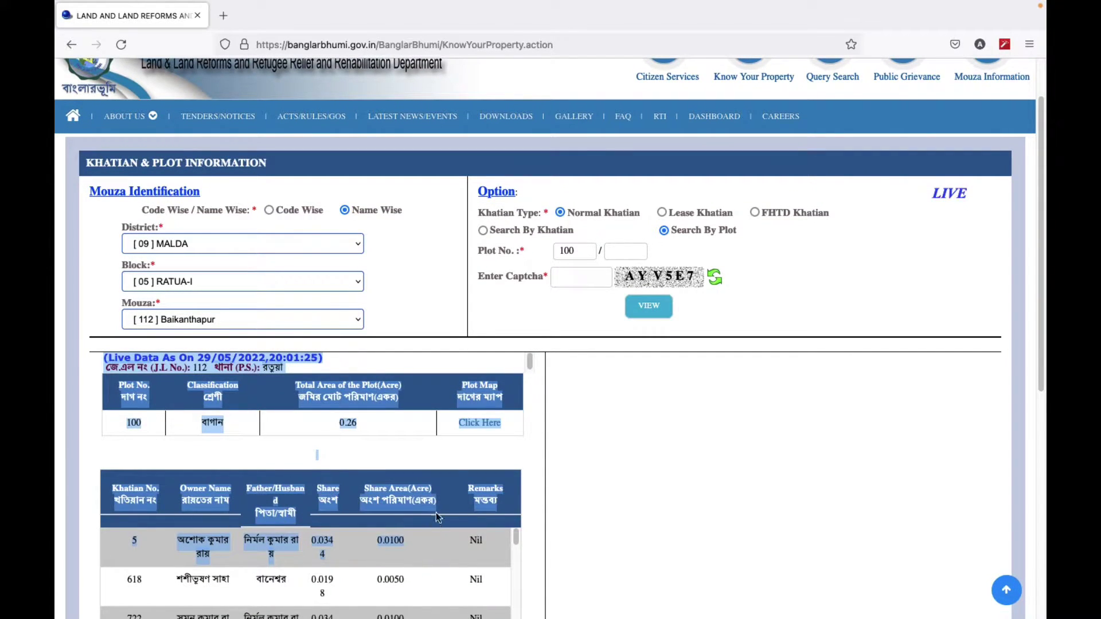
left_click(525, 442)
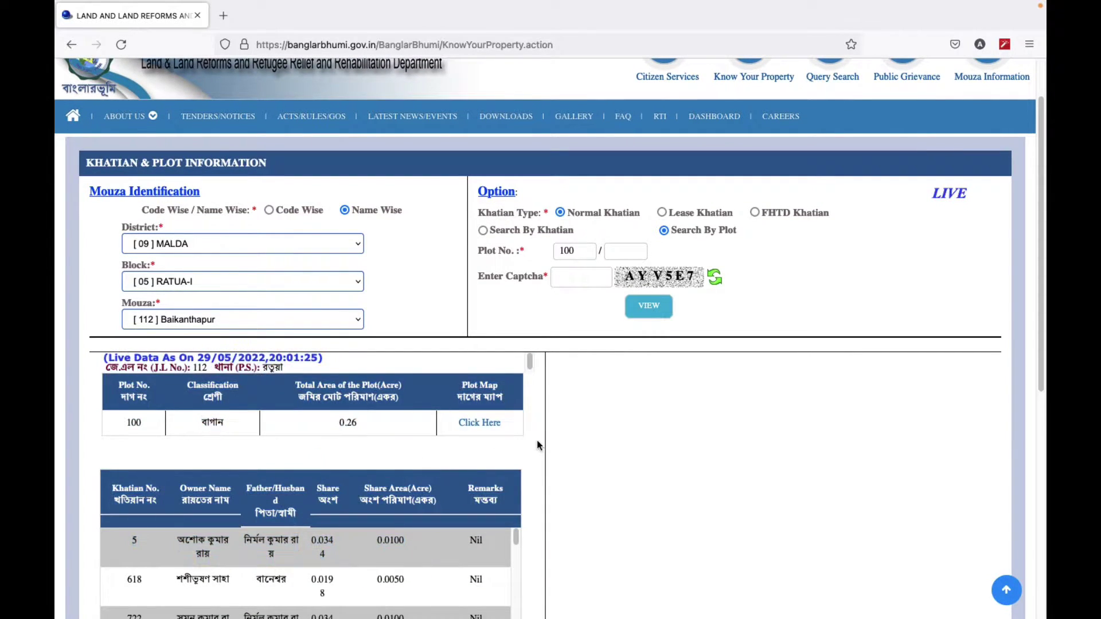
left_click(1030, 45)
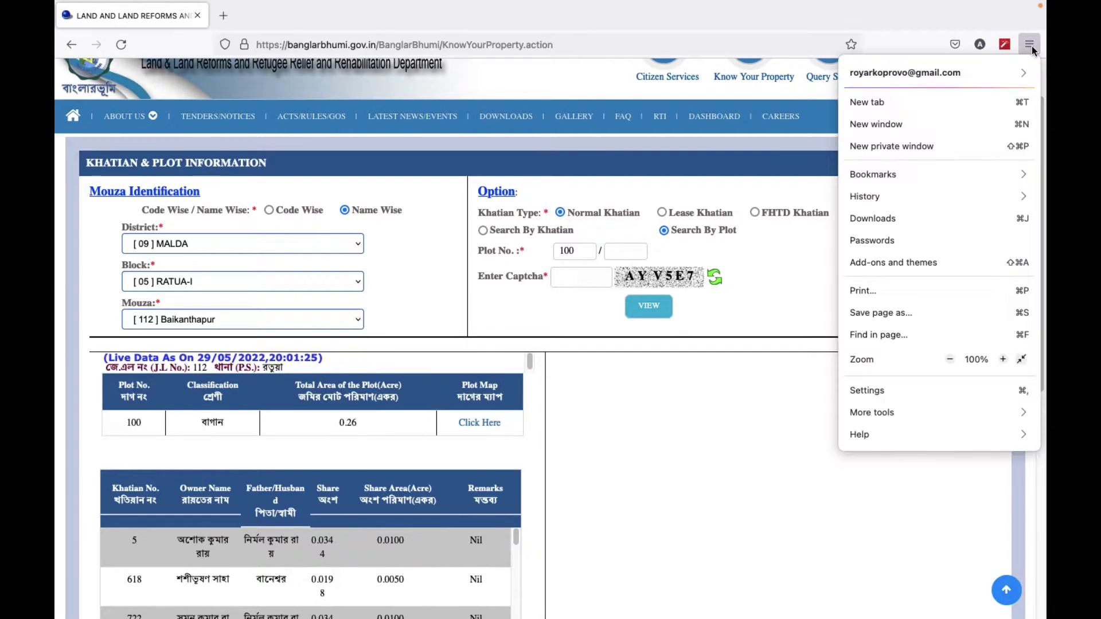
left_click(773, 395)
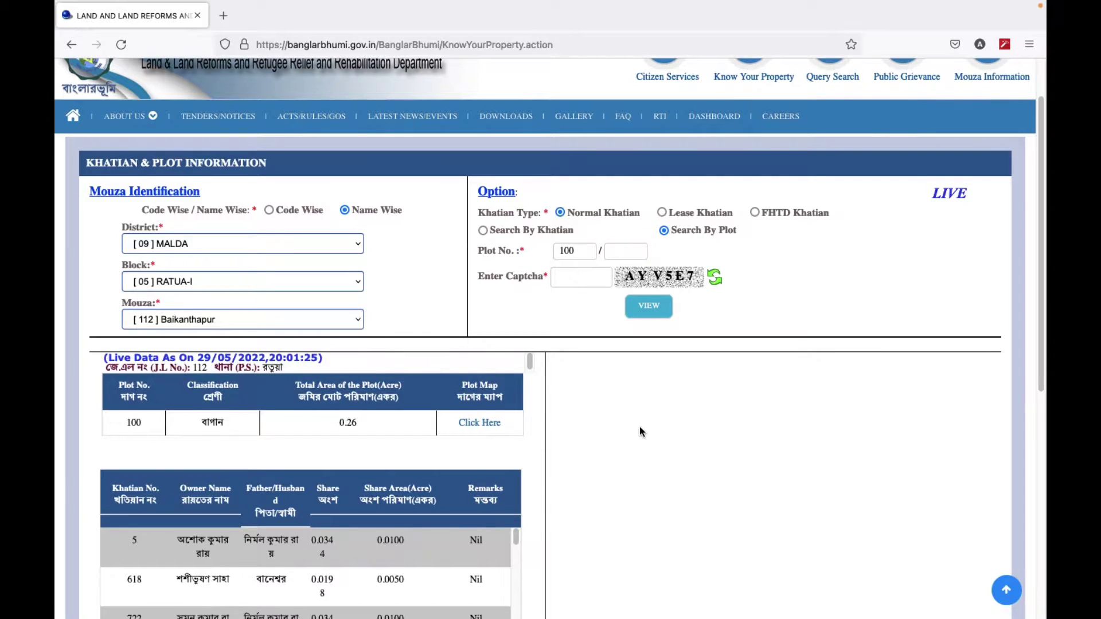
scroll(639, 426, "up", 2)
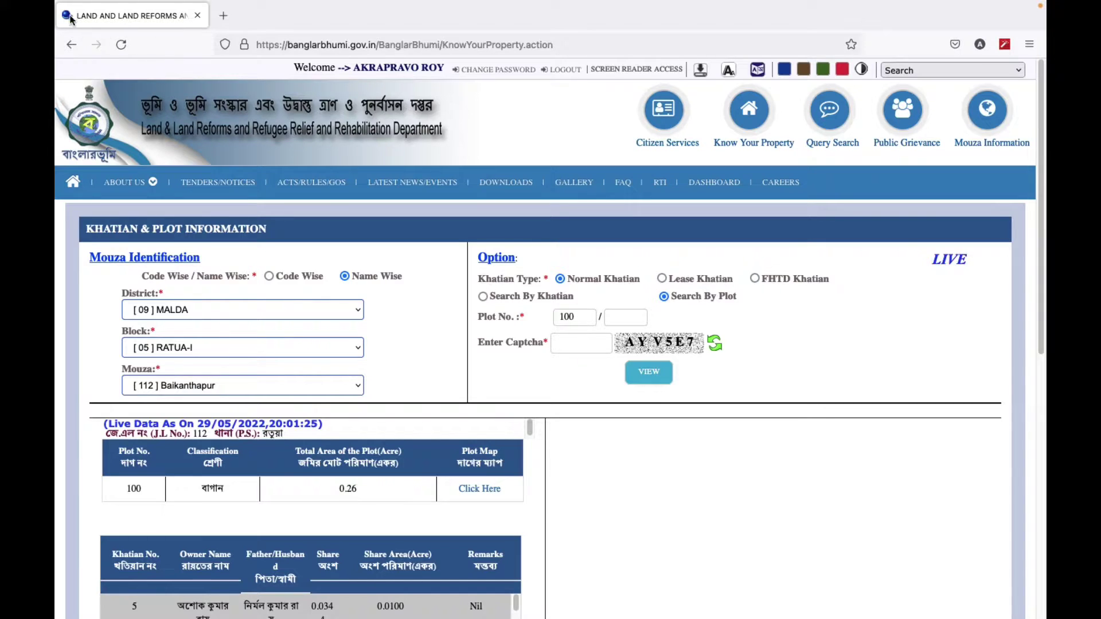
mouse_move(77, 16)
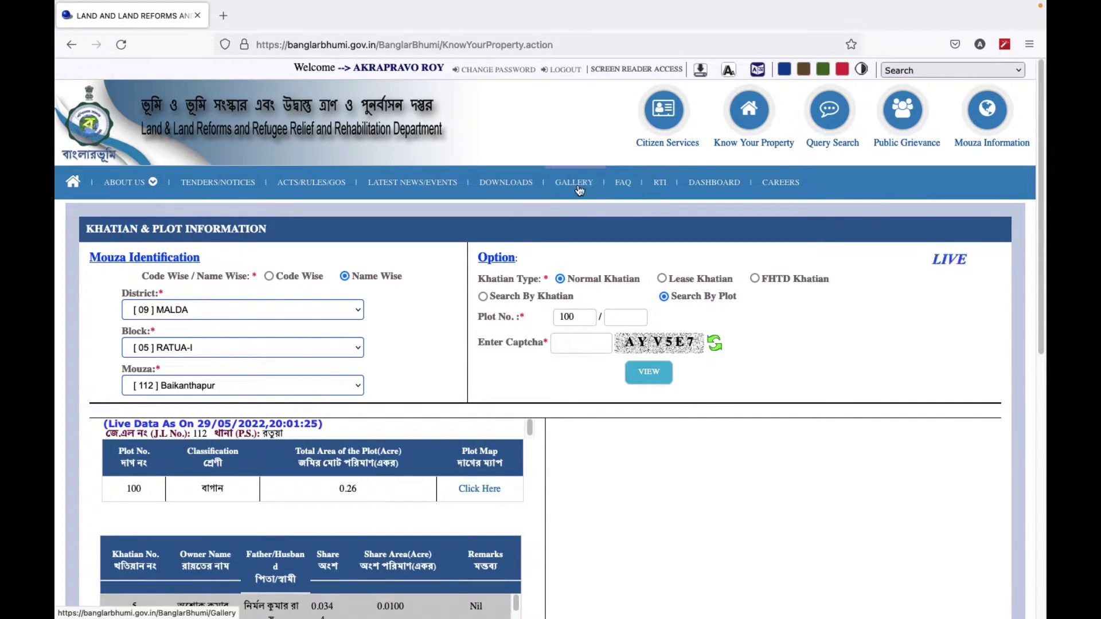
mouse_move(766, 78)
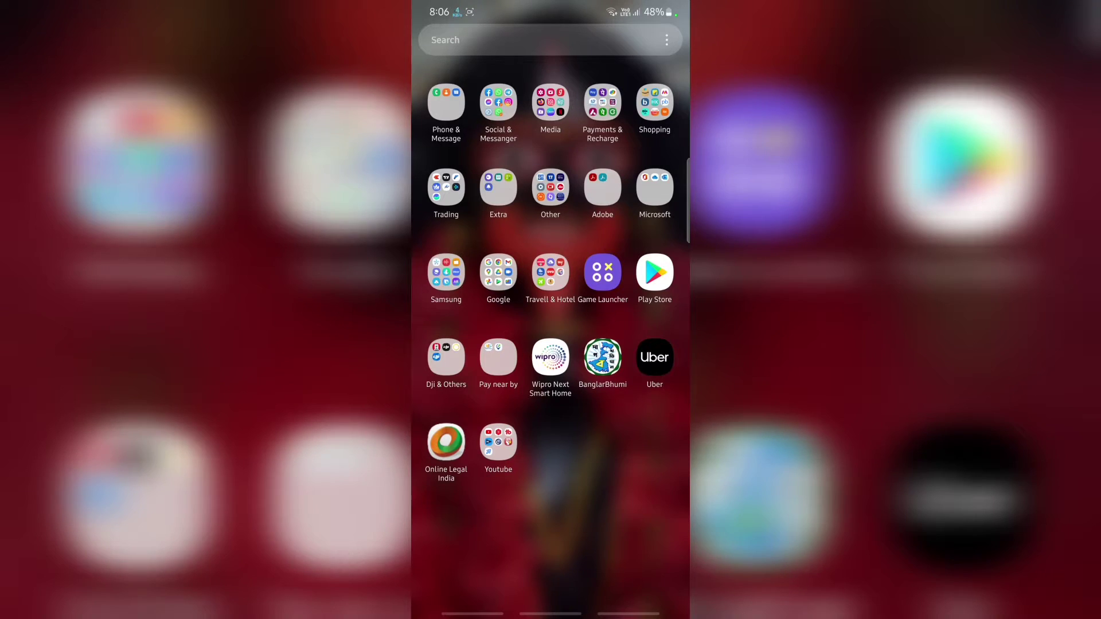
Switch to Google Play, search for "banglarbhumi" and open the store page of the BanglarBhumi app by SURAJ TECH STUDIO
left_click_drag(551, 230, 550, 459)
left_click(603, 568)
left_click(471, 412)
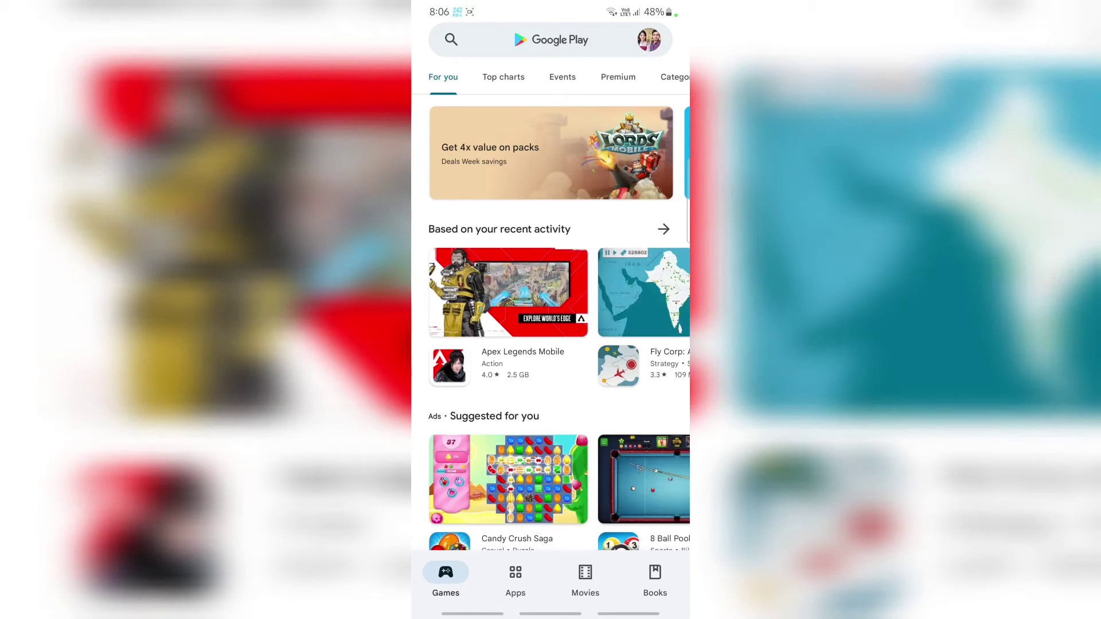
left_click(485, 39)
type("ba")
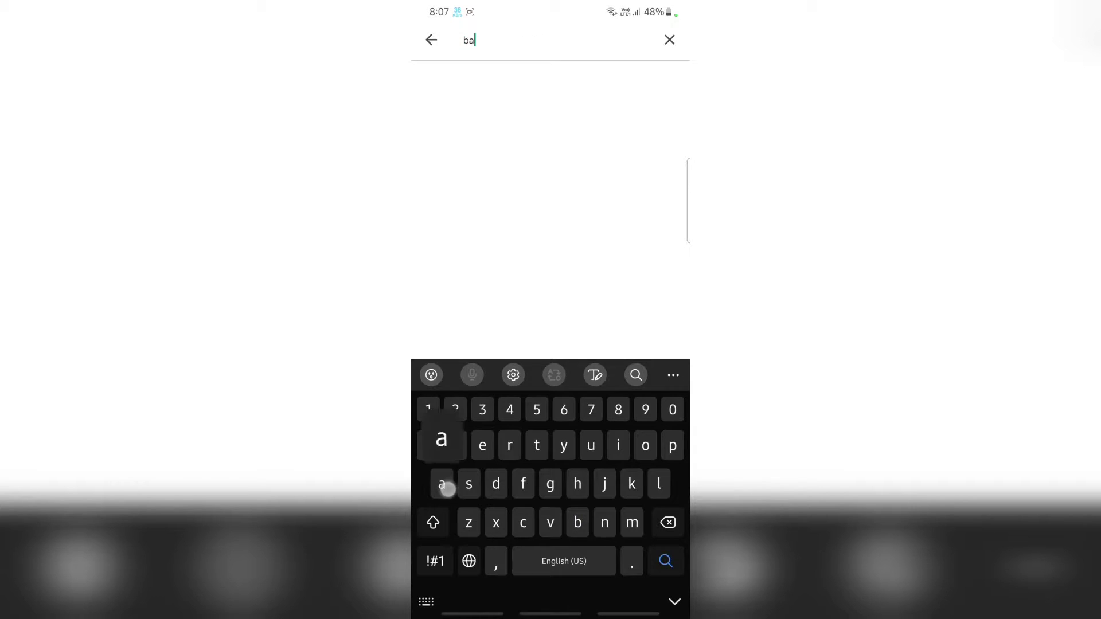
type("nglar")
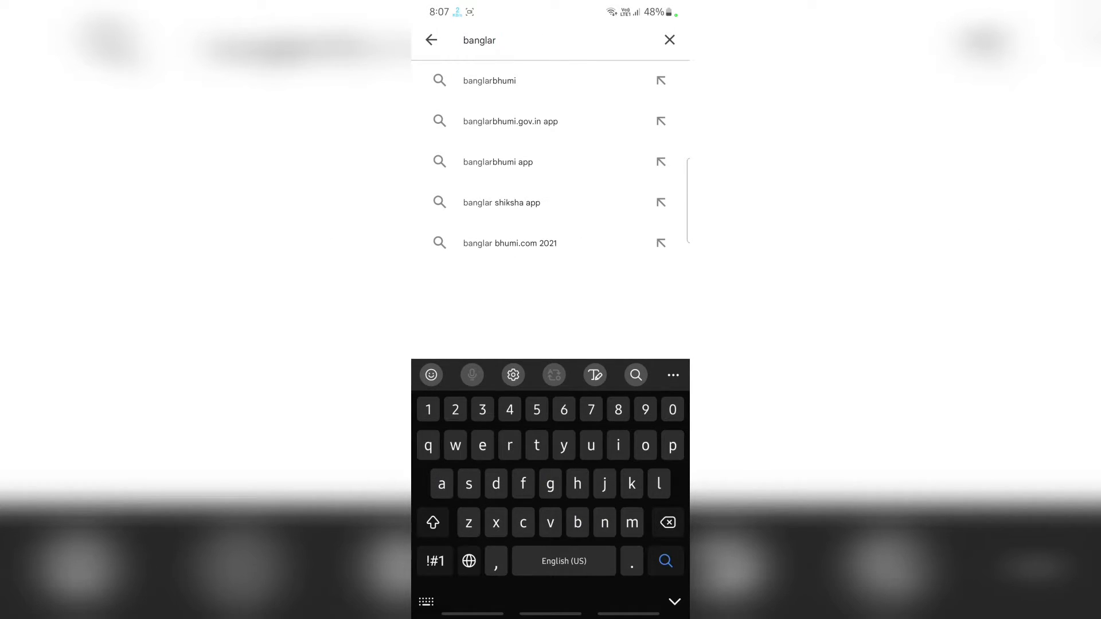
left_click(489, 80)
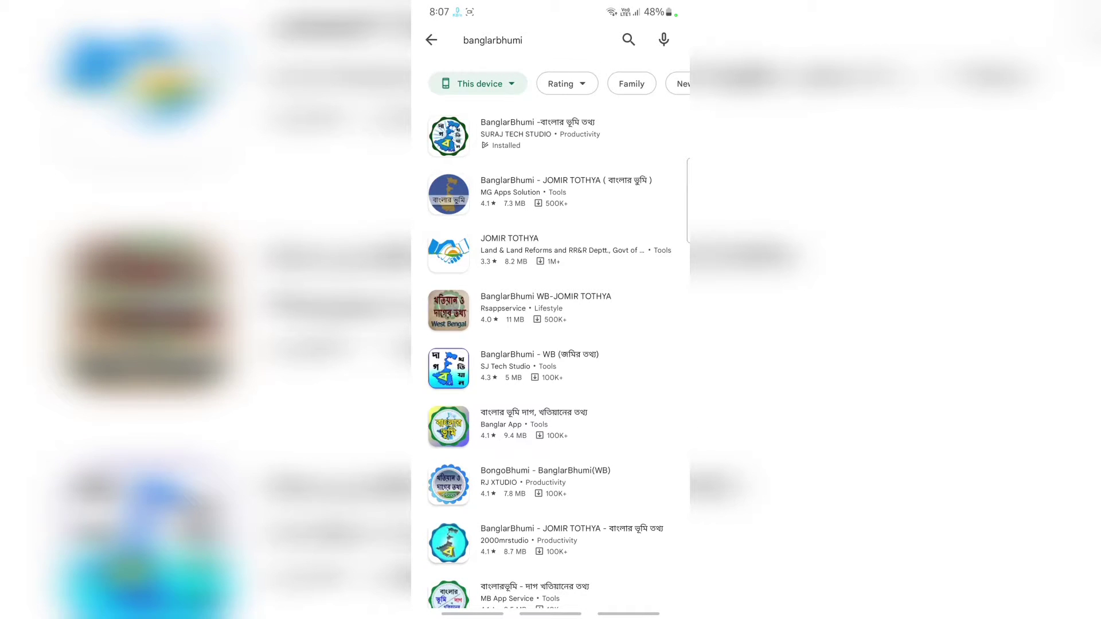
left_click(539, 134)
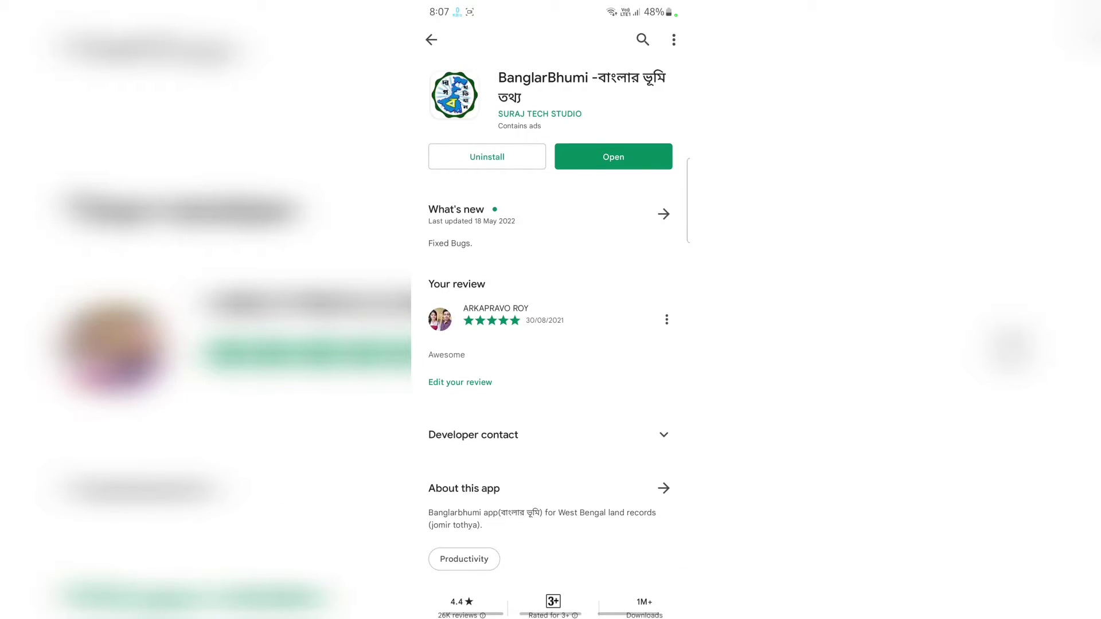
Leave Google Play and launch the installed BanglarBhumi app
left_click_drag(551, 614, 551, 459)
left_click(655, 568)
left_click(602, 356)
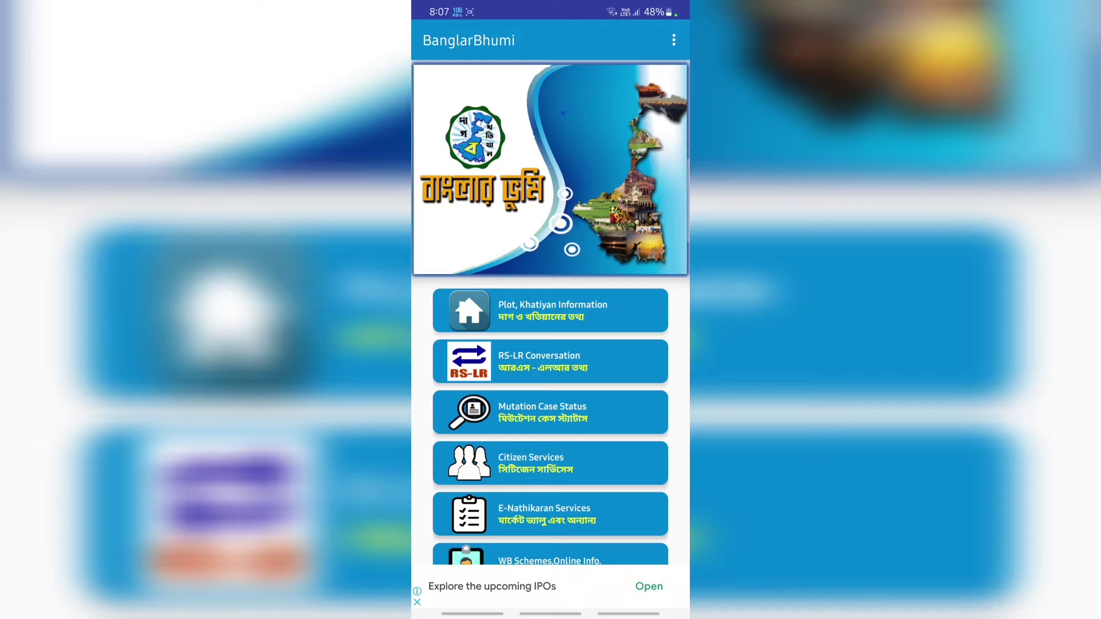
View the options under Plot, Khatiyan Information, and return to the app's main menu to browse the remaining services
left_click(551, 311)
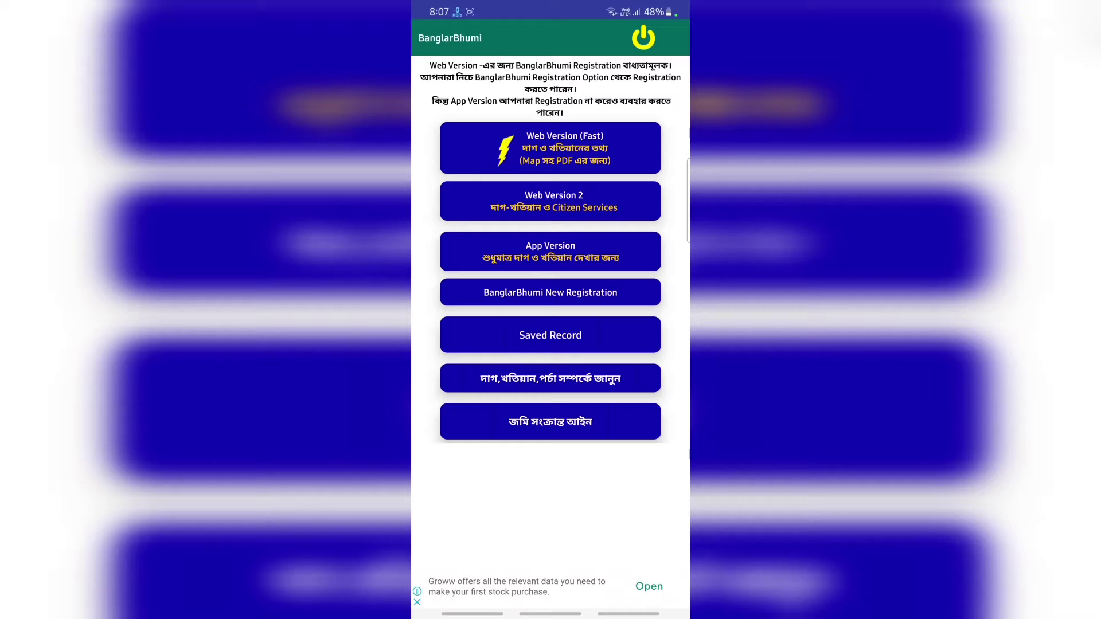
left_click(480, 39)
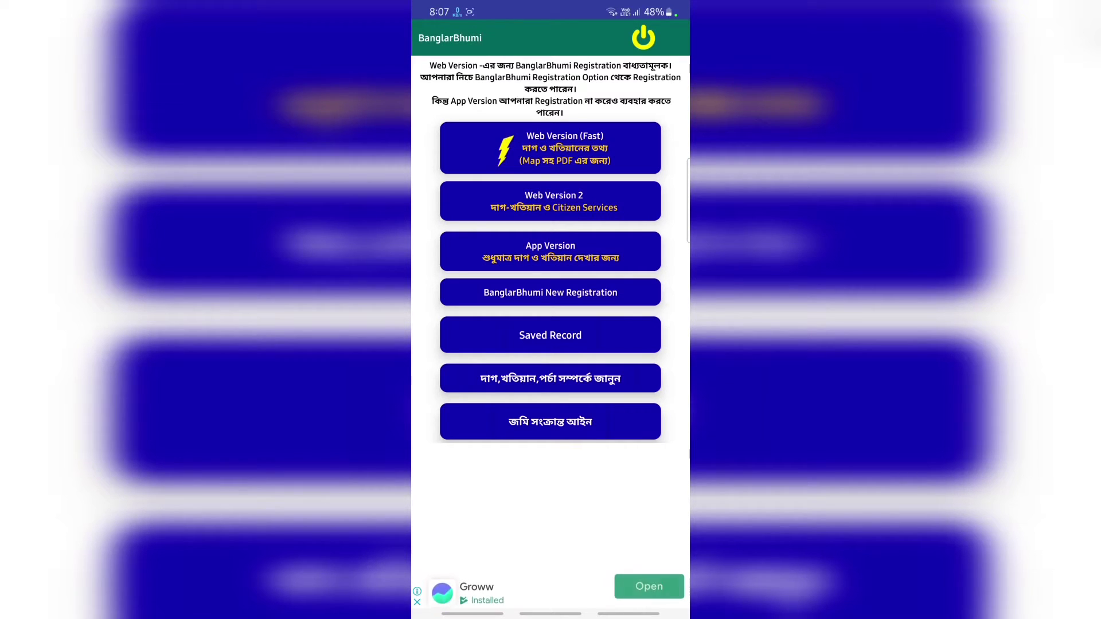
left_click_drag(628, 614, 627, 567)
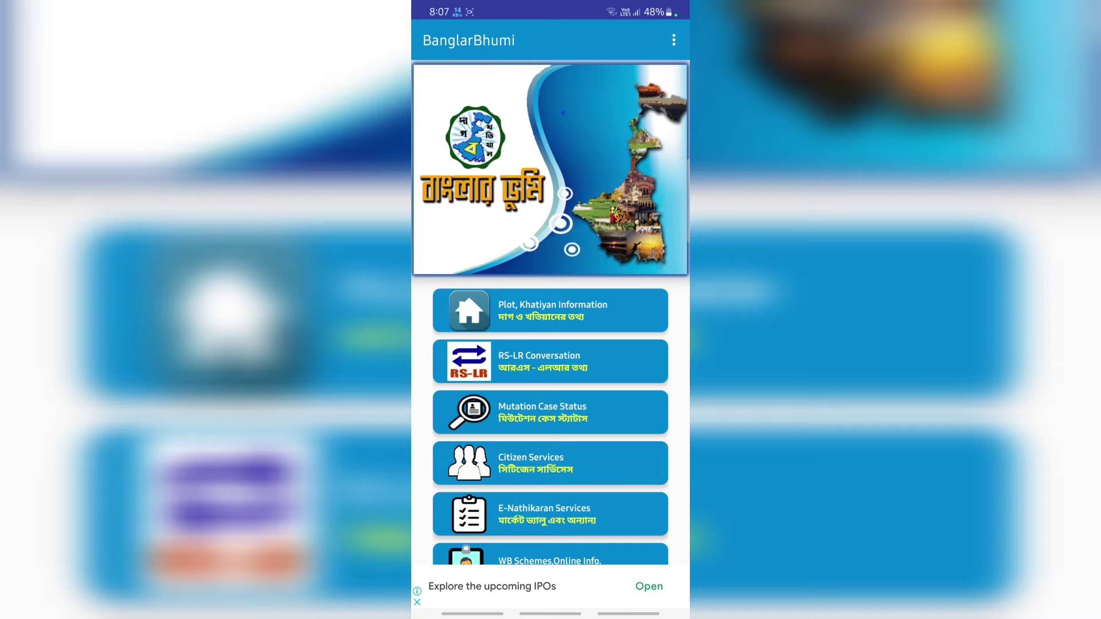
scroll(644, 398, "down", 5)
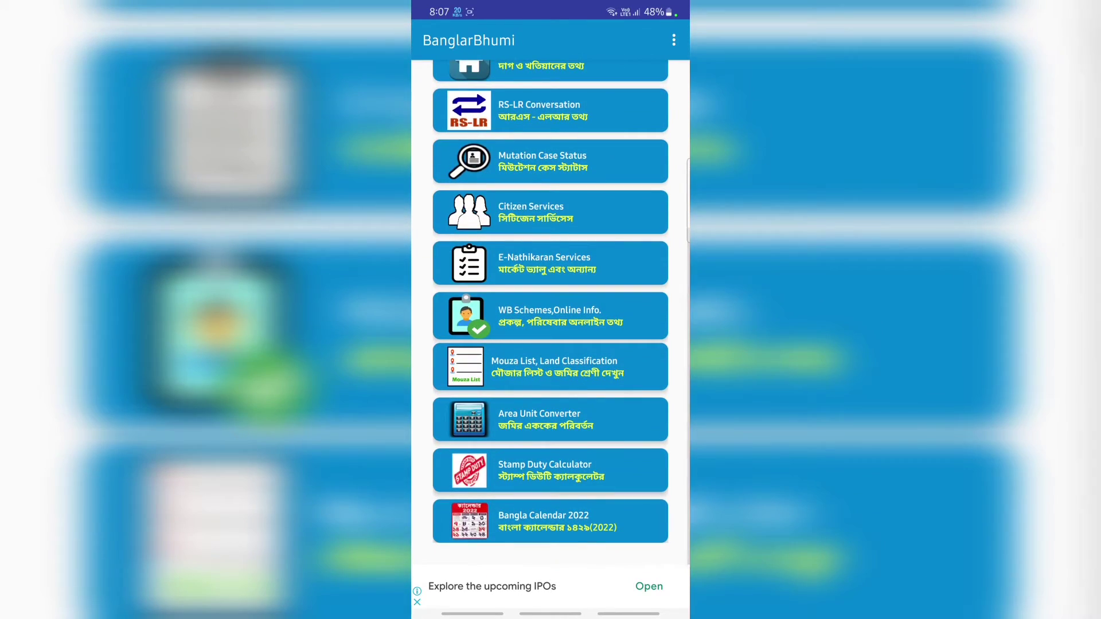
Open the Web Version (Fast) under Plot, Khatiyan Information and submit a Normal khatian lookup for district মালদা, block রতুয়া-1, mouza বৈকুণ্ঠপুর
scroll(633, 335, "up", 5)
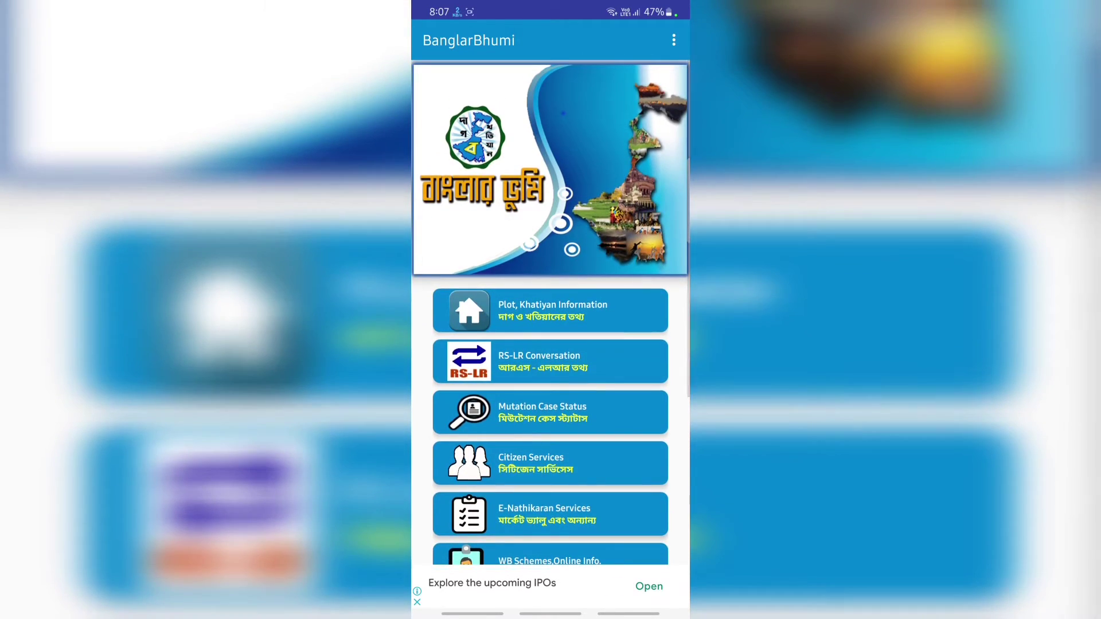
left_click(554, 311)
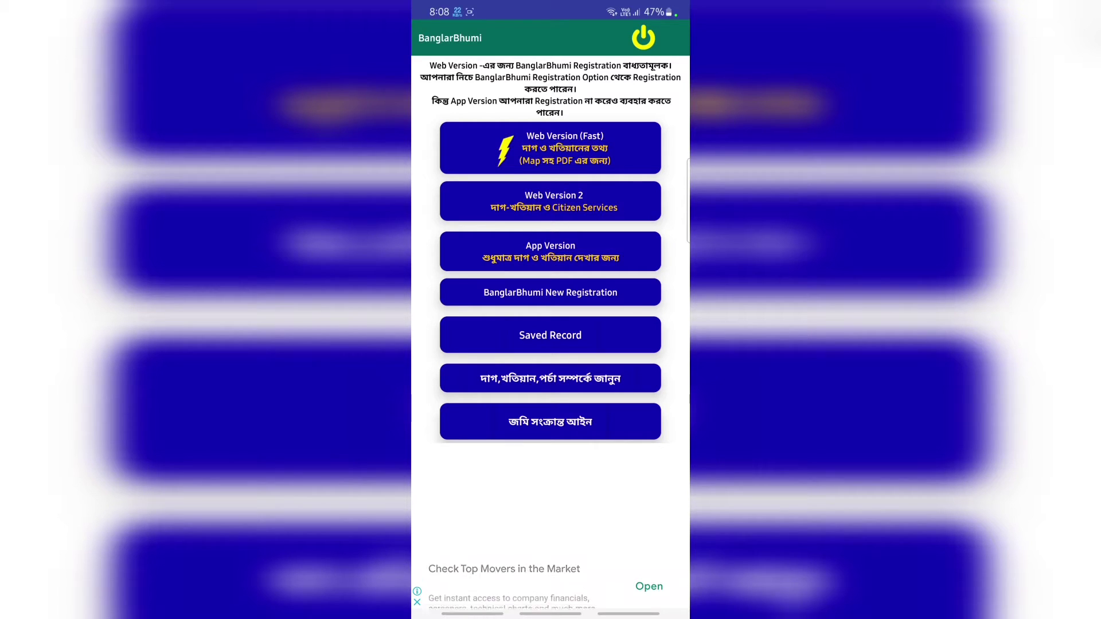
left_click(606, 148)
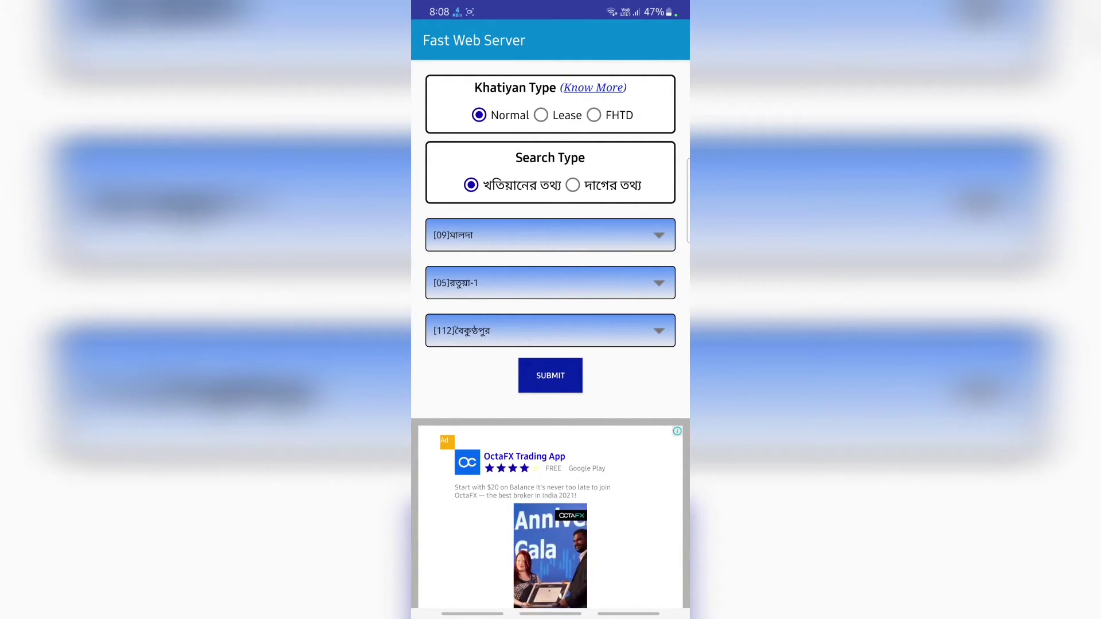
left_click(551, 235)
left_click(550, 225)
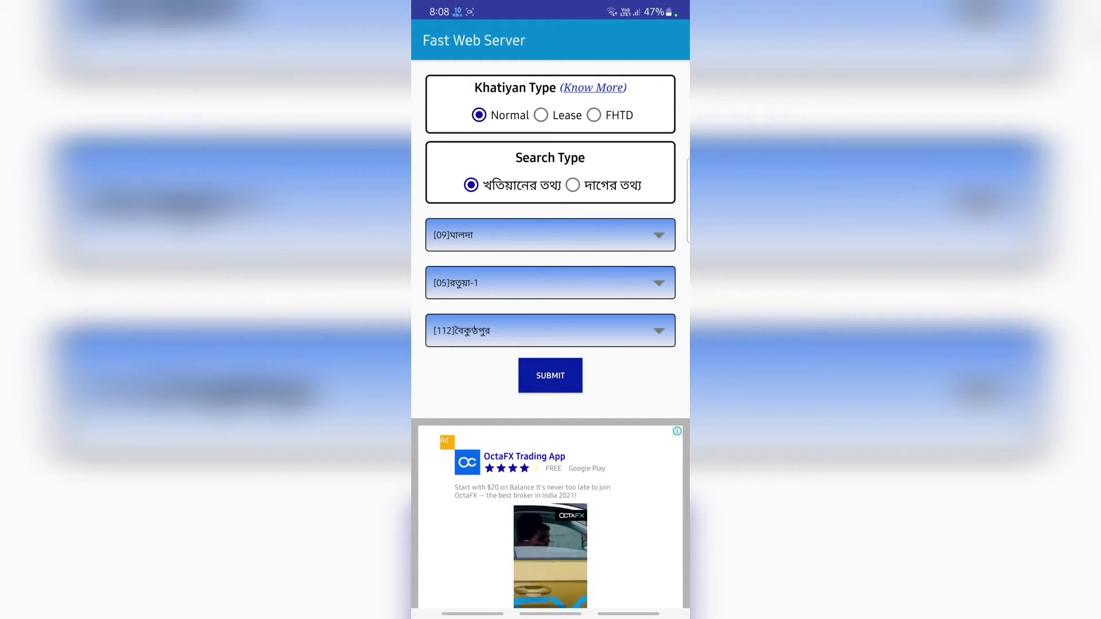
left_click(550, 375)
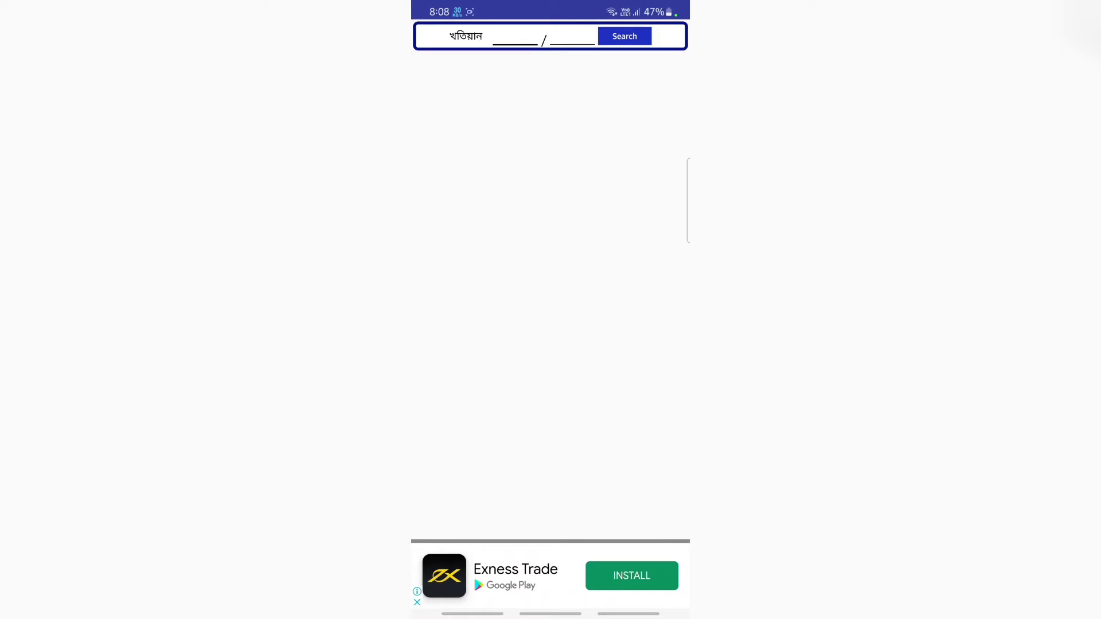
Search for khatian 100 and save the resulting land record
left_click(517, 35)
type("100")
left_click(630, 36)
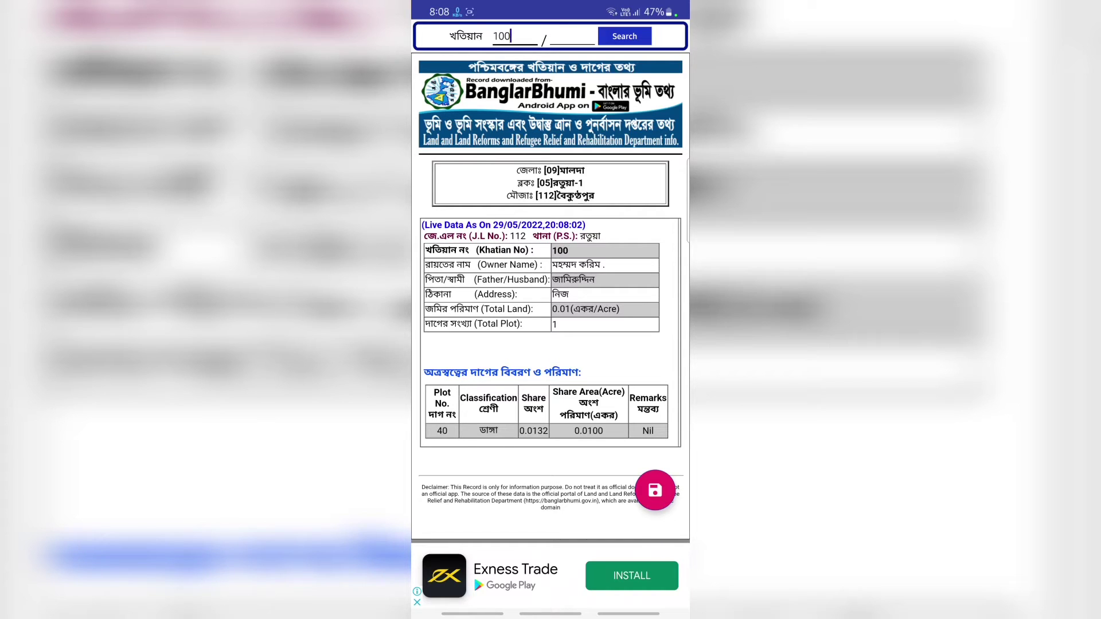
left_click(655, 491)
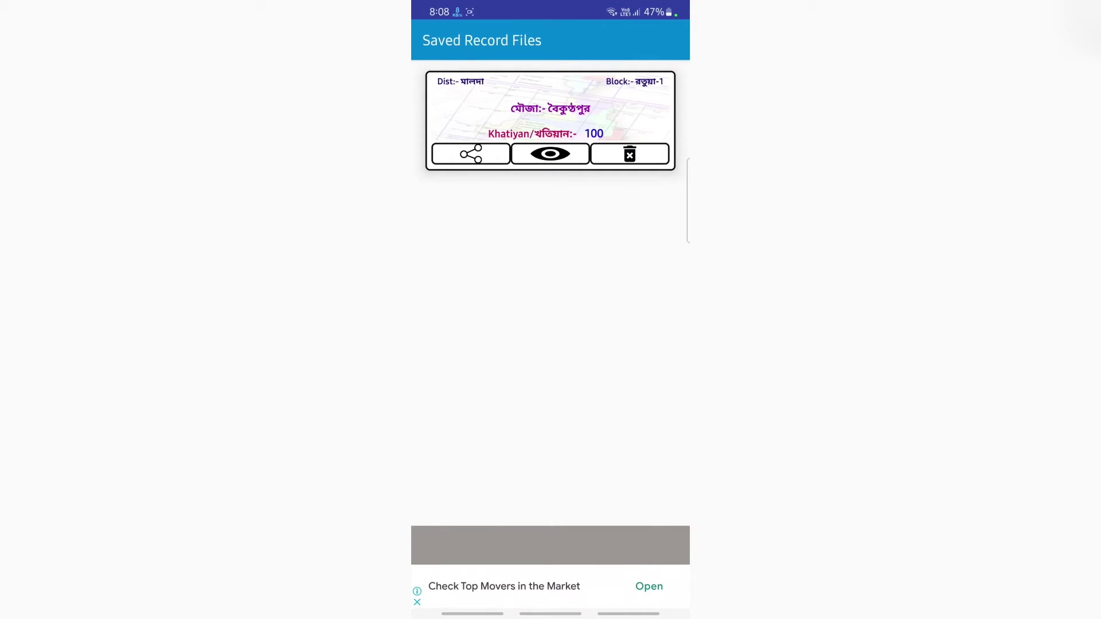
View the sharing options for the saved khatian 100 record, dismiss them, and open the record's PDF in Adobe Acrobat just once
left_click(471, 154)
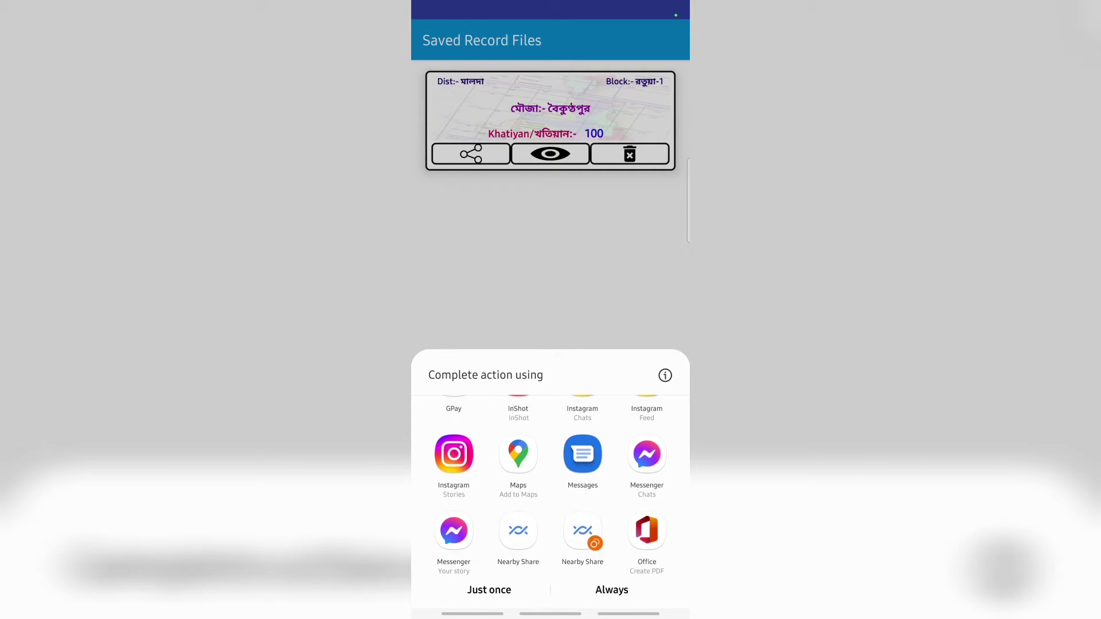
left_click(474, 216)
left_click(551, 153)
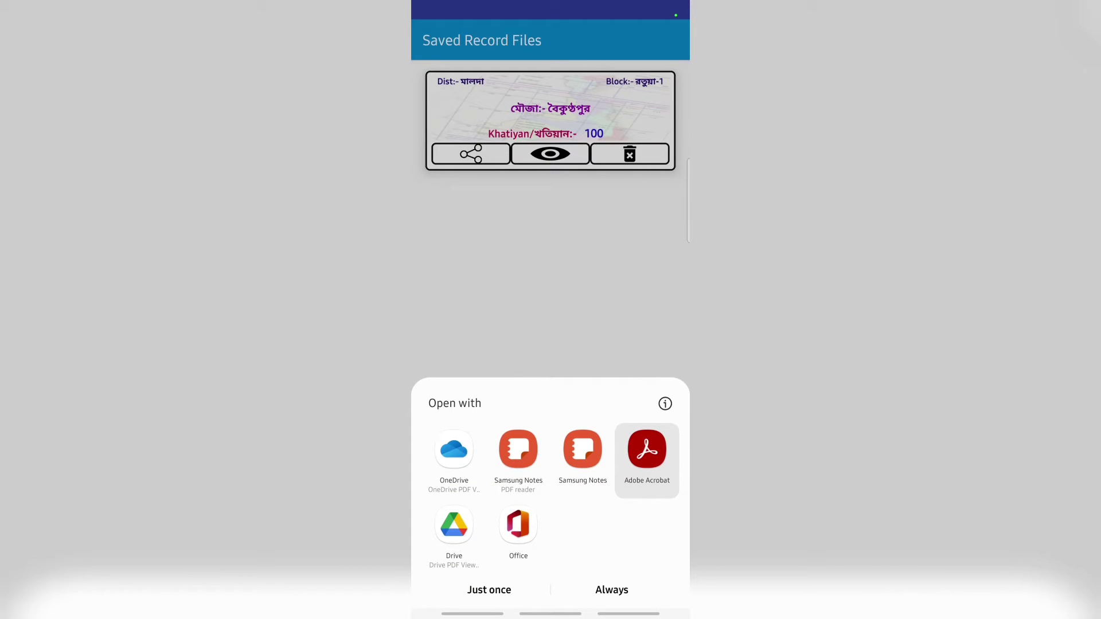
left_click(489, 591)
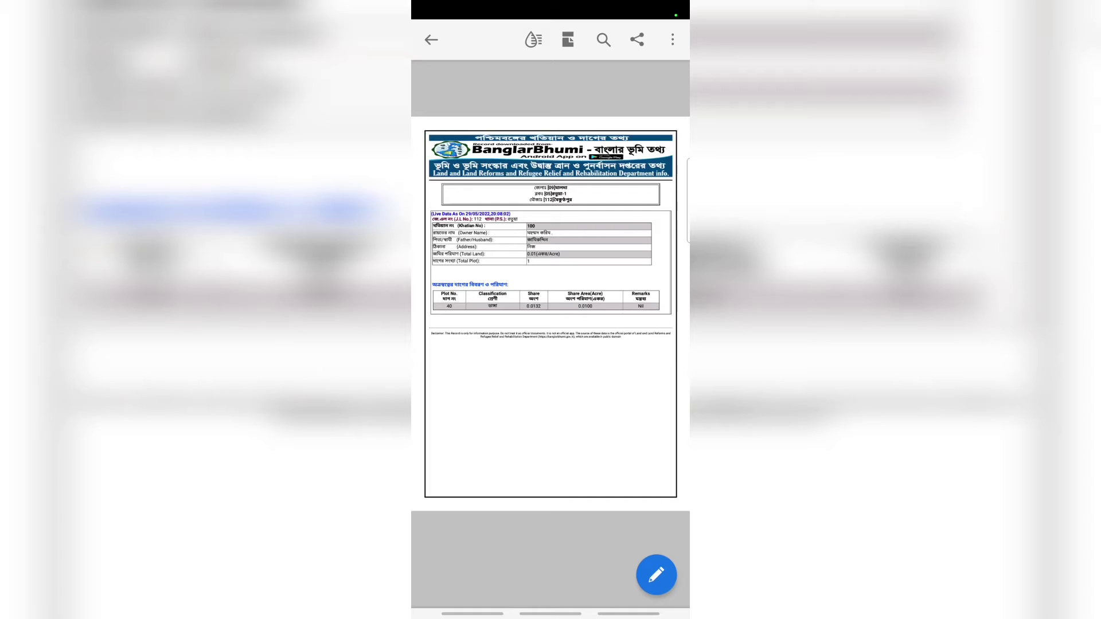
Return from Adobe Acrobat to BanglarBhumi, postponing the app rating, and open Saved Record from the Plot, Khatiyan Information options
left_click(432, 40)
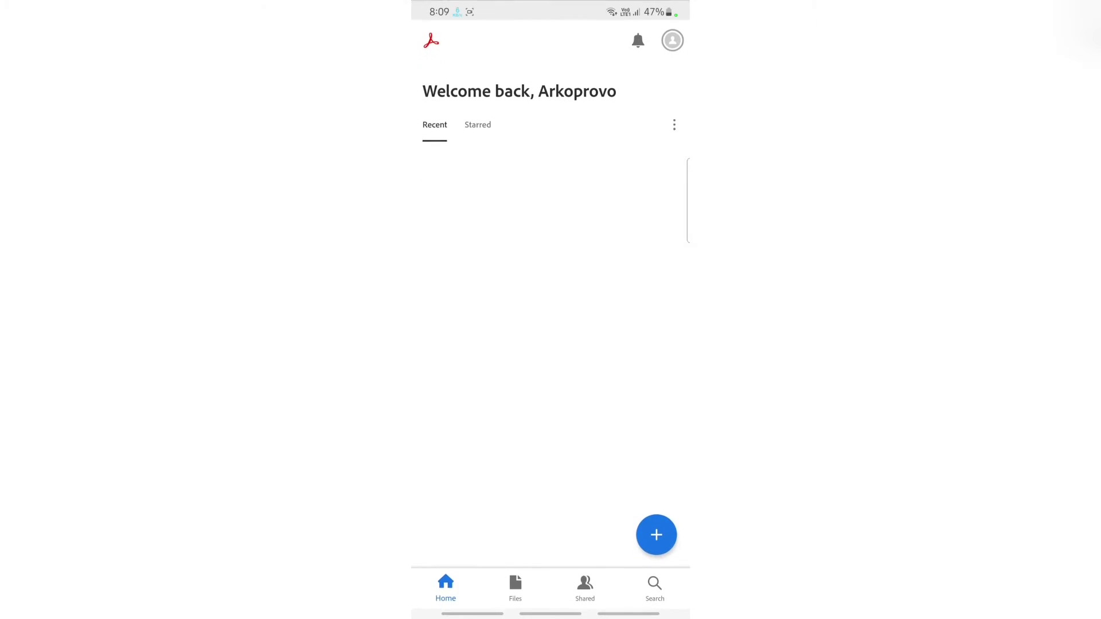
left_click(628, 613)
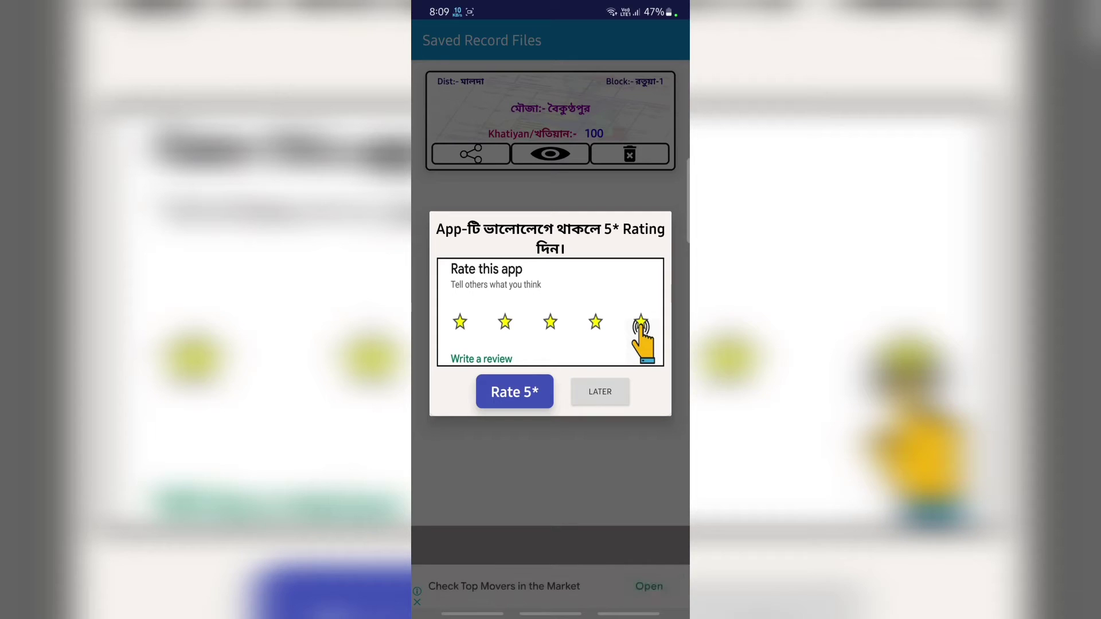
left_click(599, 392)
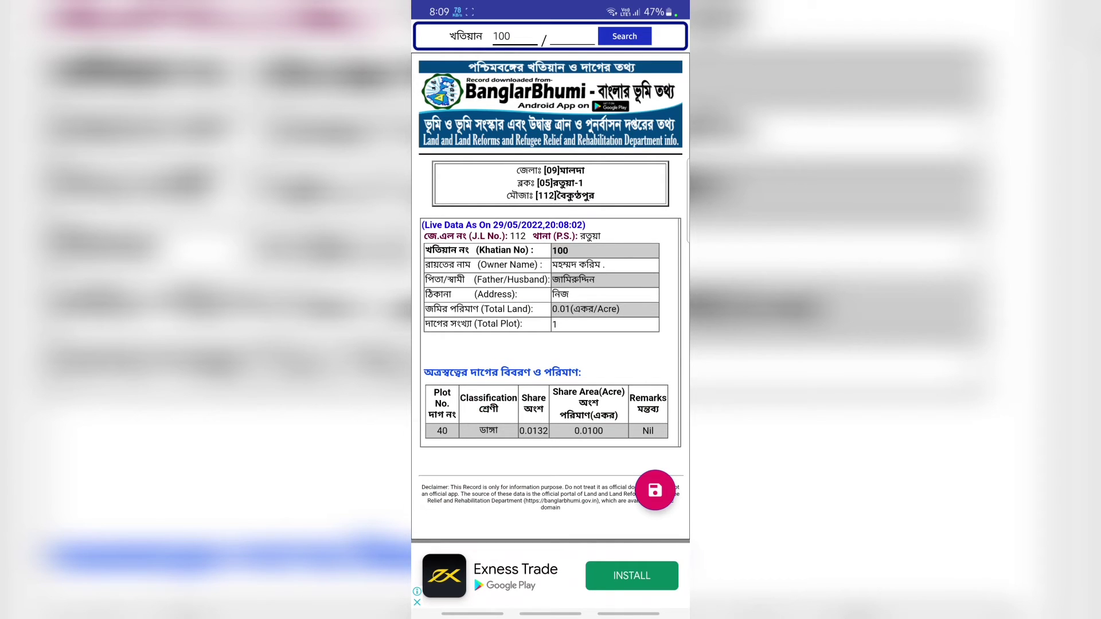
left_click_drag(628, 614, 629, 594)
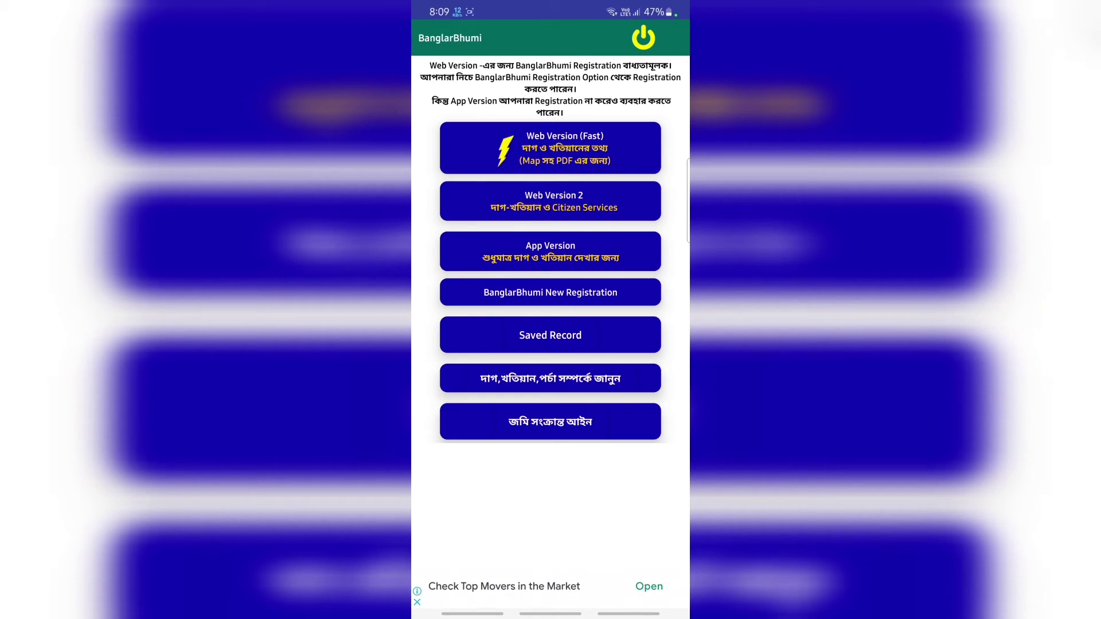
left_click(567, 333)
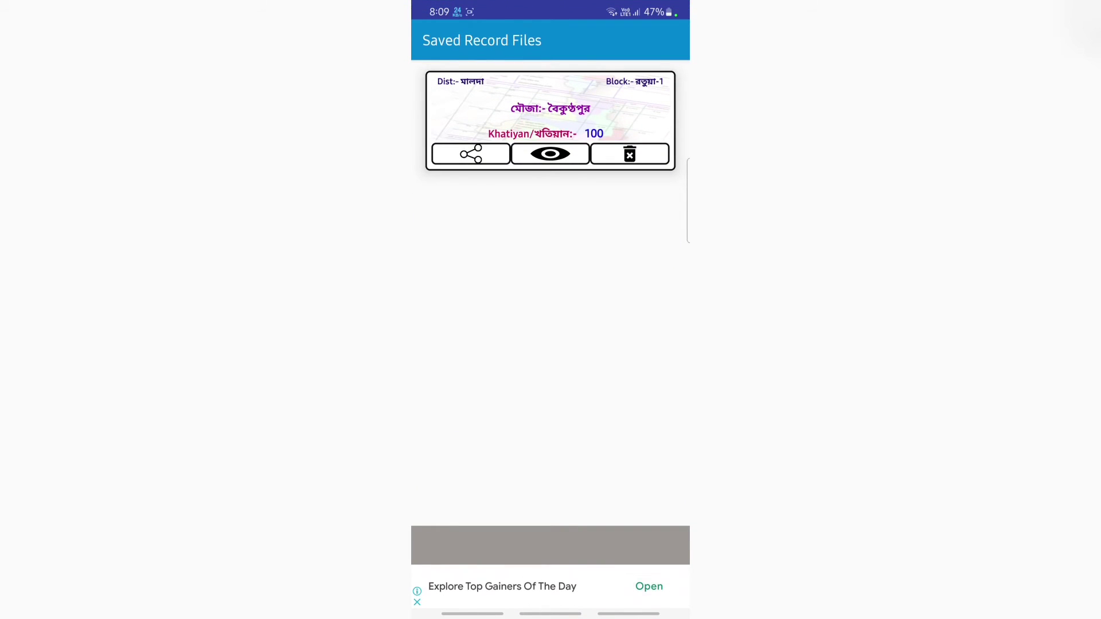